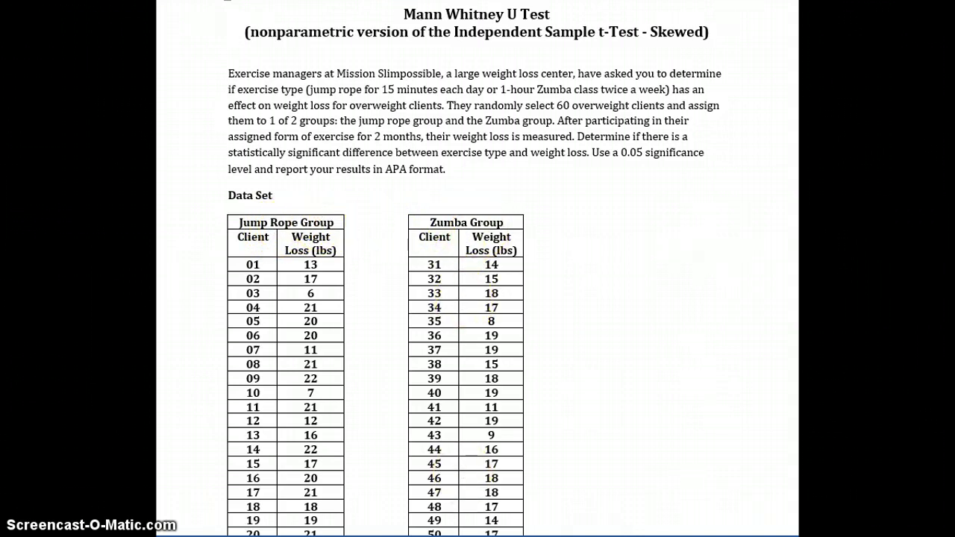
Switch from the Mann Whitney data set in Word to the blank SPSS Data Editor
key("alt+Tab")
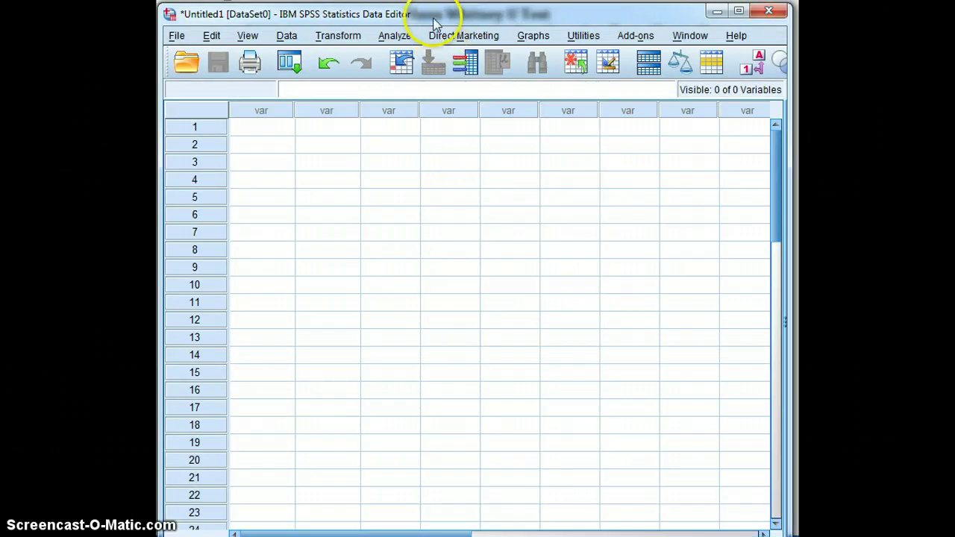
In Variable View, name row 1 Exercise_Type and lower its decimals to 0
left_click_drag(433, 19, 429, 0)
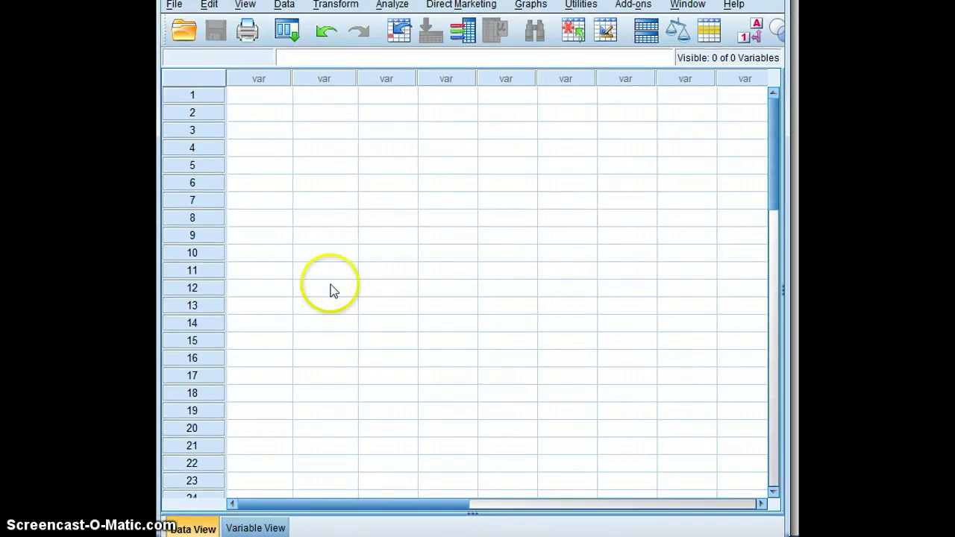
left_click(262, 527)
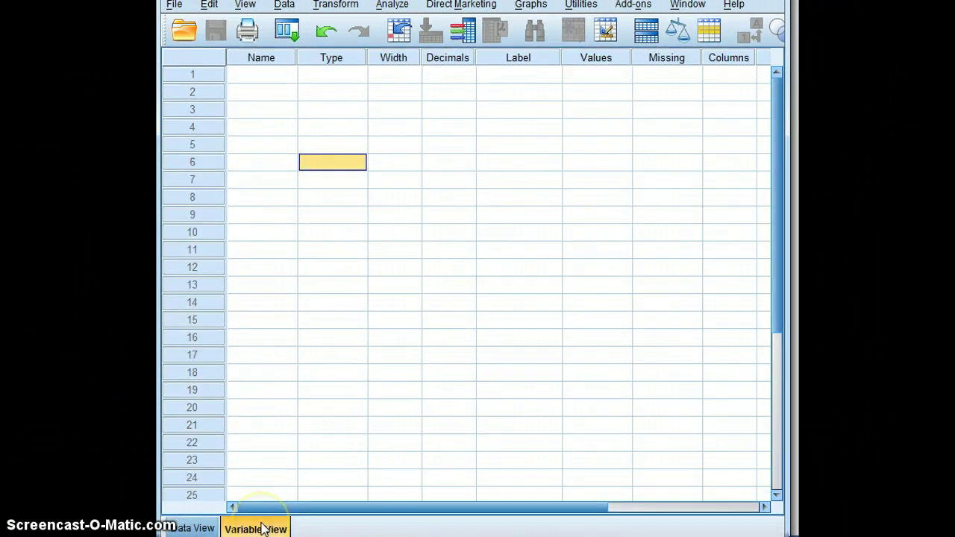
left_click(270, 79)
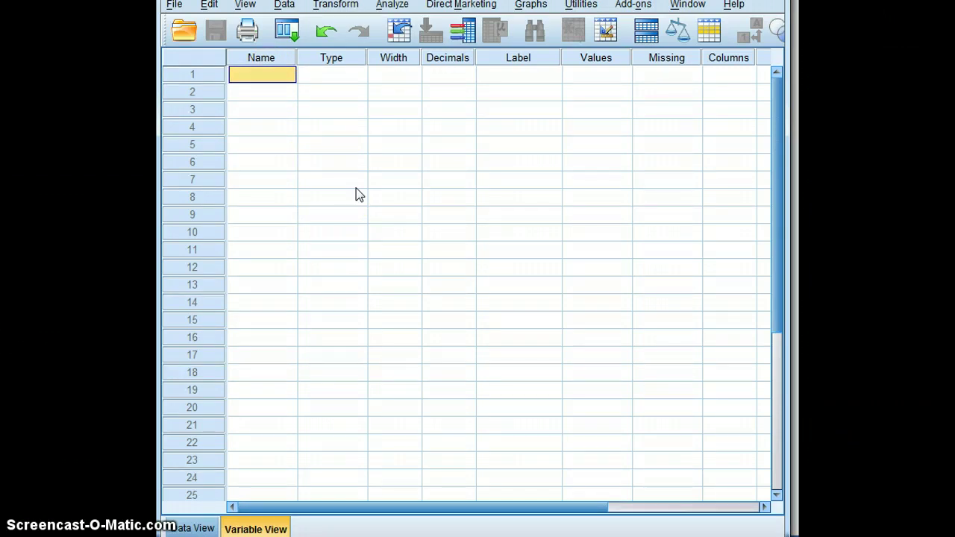
type("Exercise")
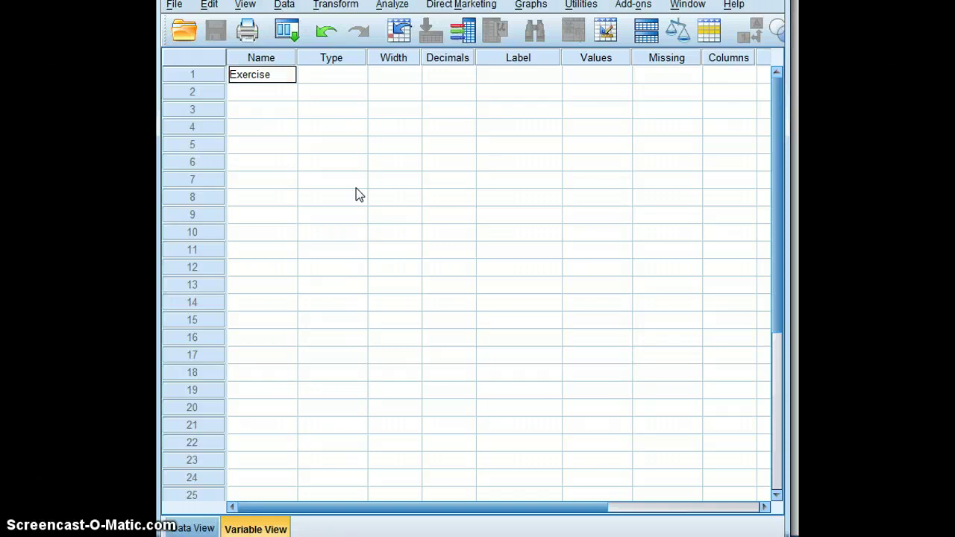
type("_Type")
left_click(387, 142)
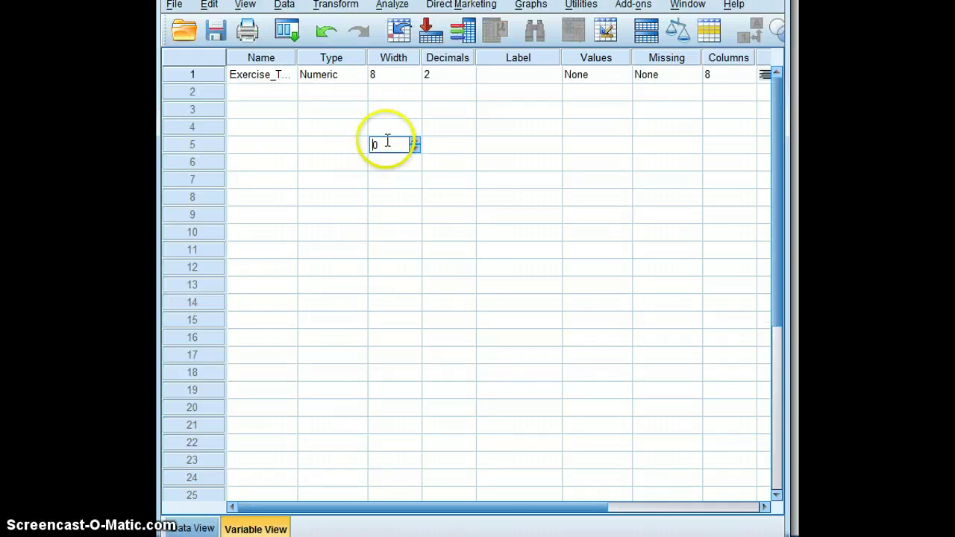
left_click(463, 75)
left_click(469, 79)
left_click(469, 78)
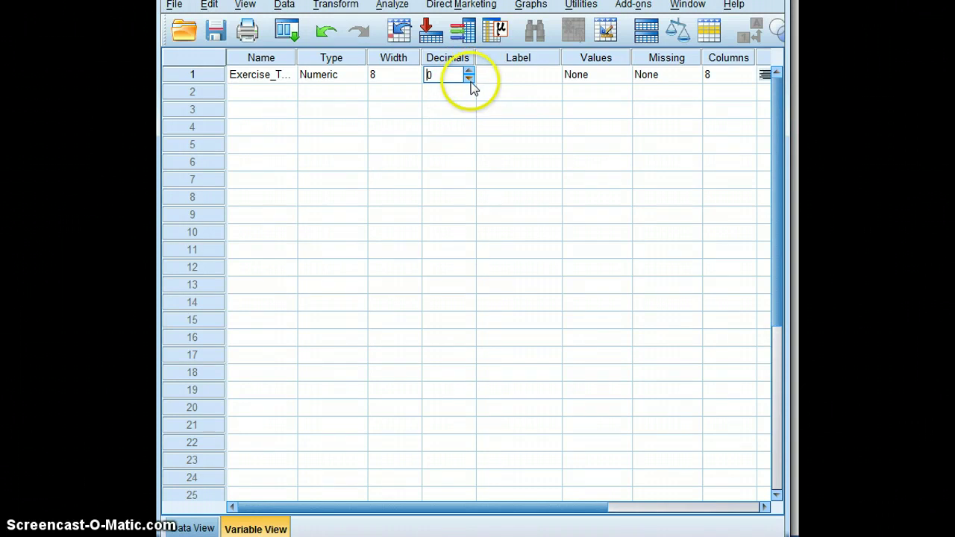
left_click(495, 84)
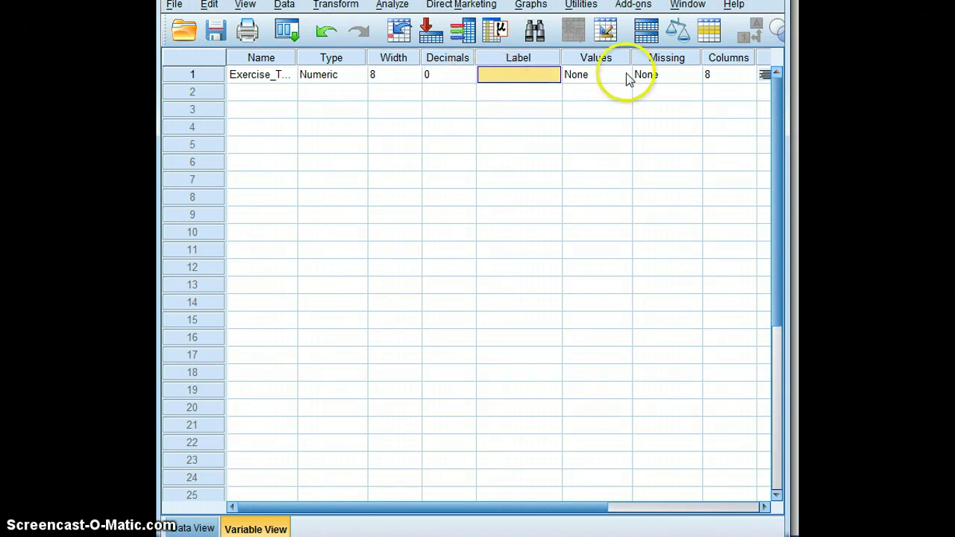
left_click(598, 76)
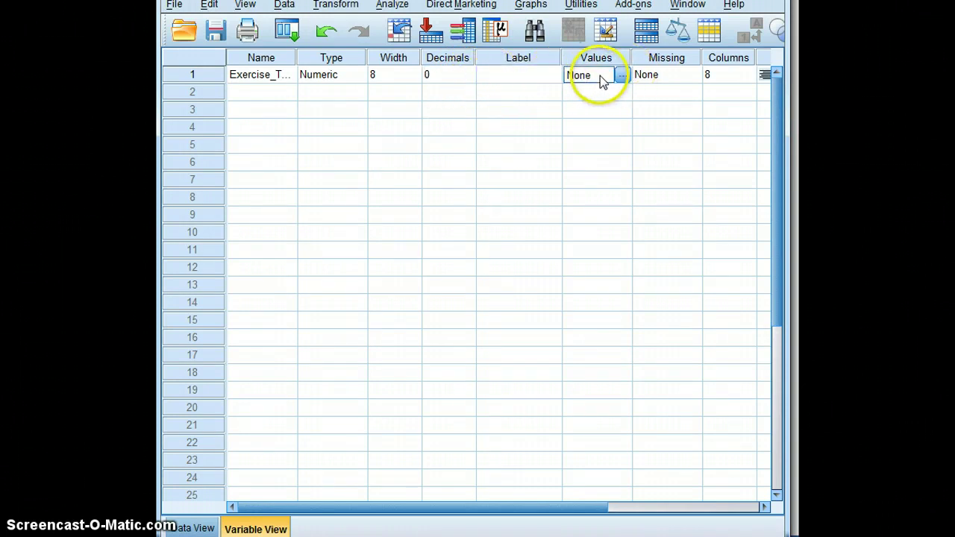
Label Exercise_Type values 1 = 'Jump Rope Group' and 2 = 'Zumba Class Group'
left_click(623, 75)
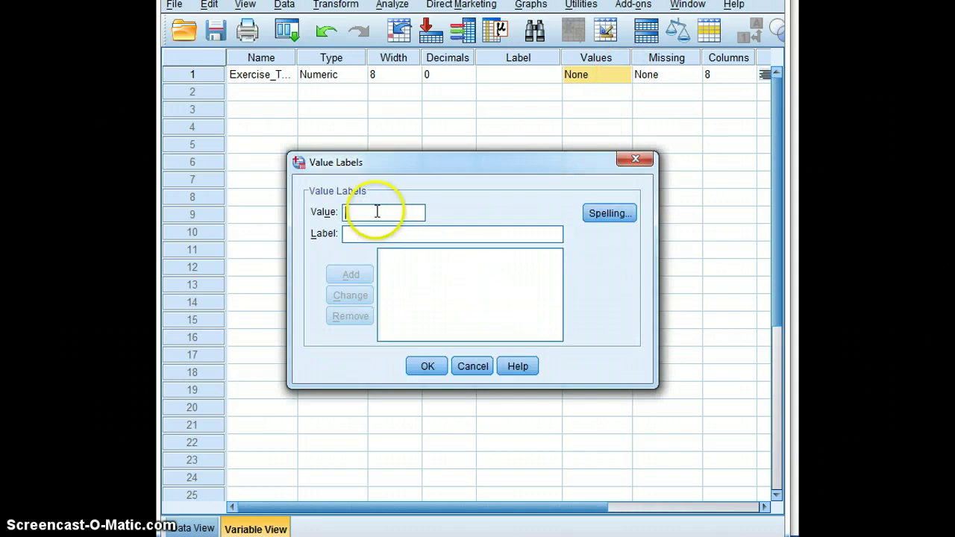
type("1")
left_click(368, 233)
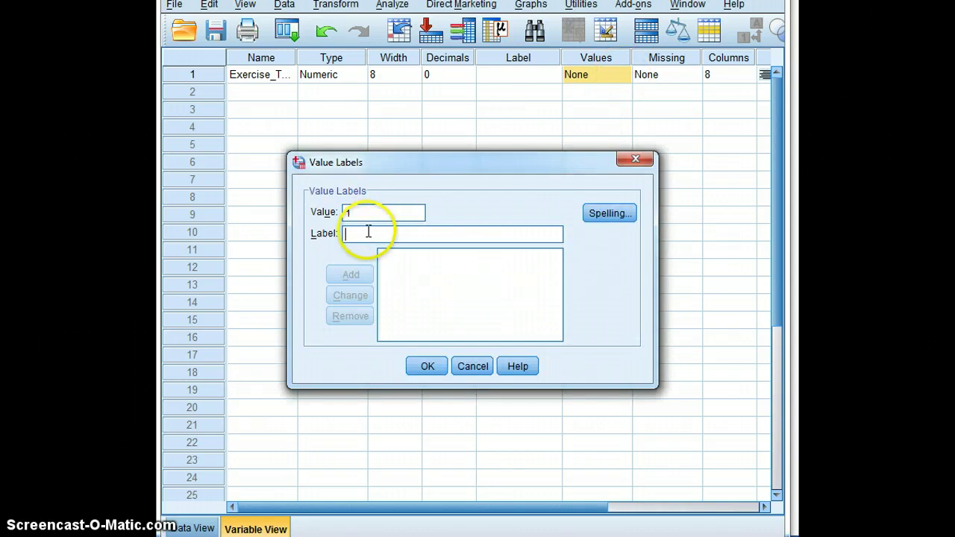
type("Jump")
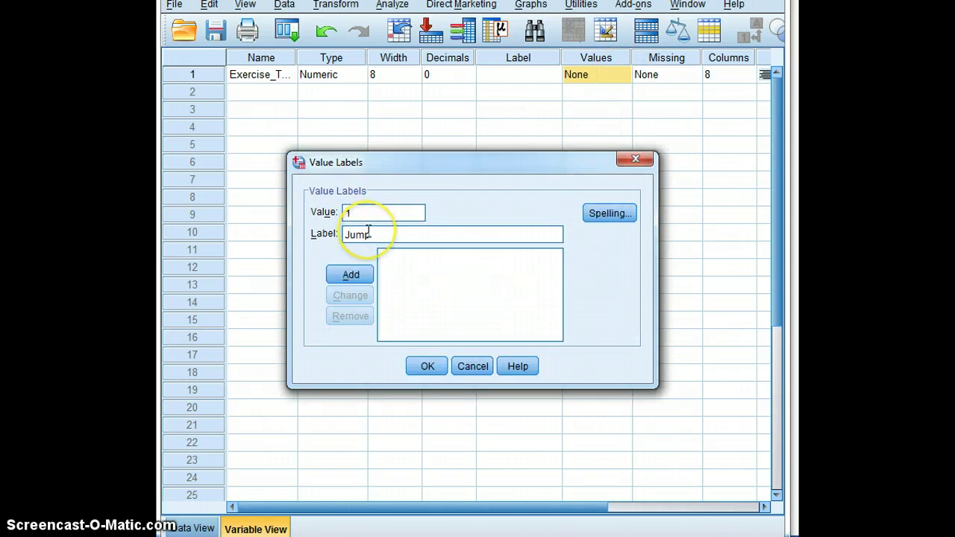
type(" Rope Group")
left_click(350, 275)
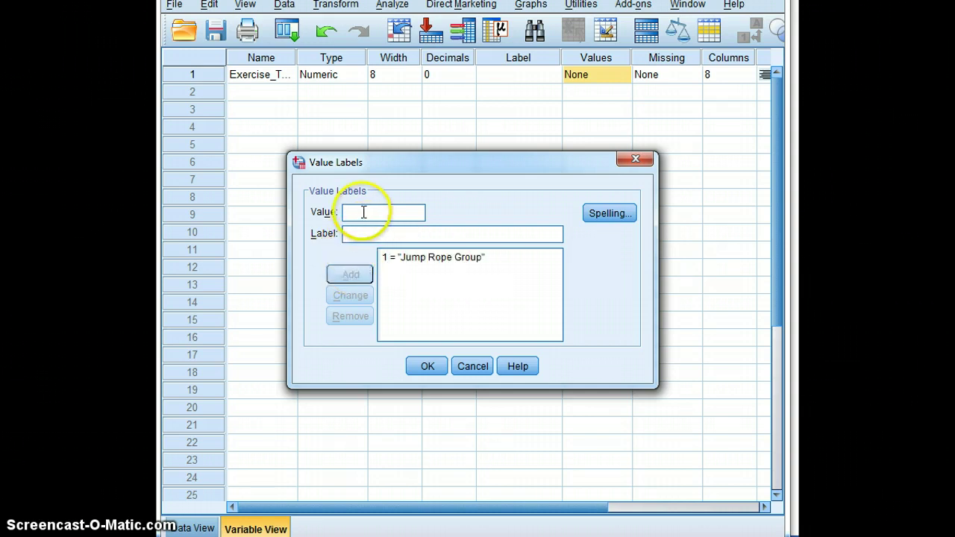
type("2")
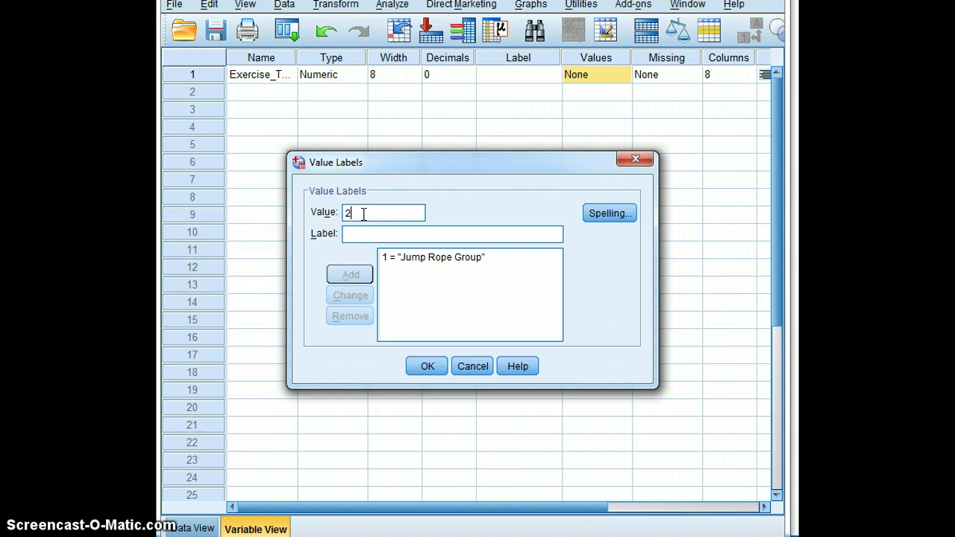
left_click(359, 232)
type("Zumb")
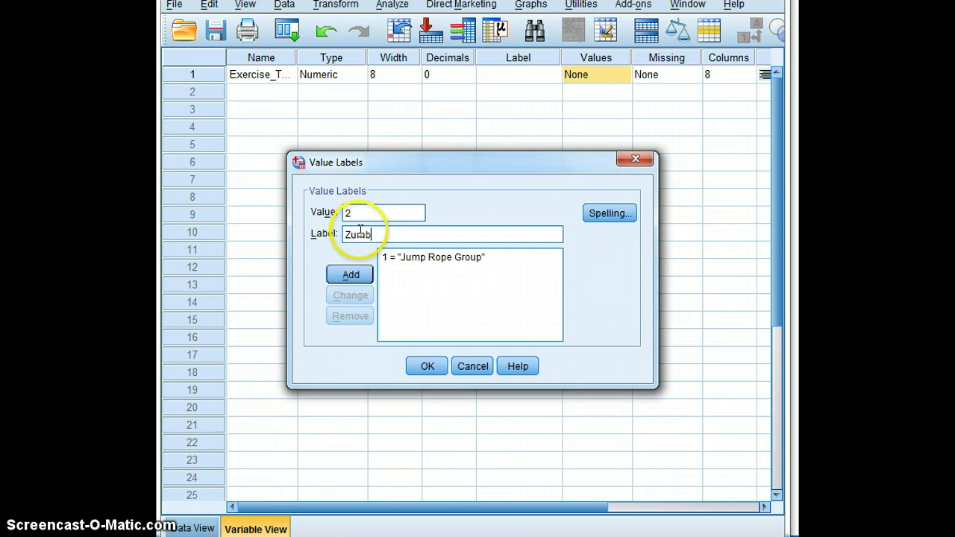
type("a Class Group")
left_click(350, 276)
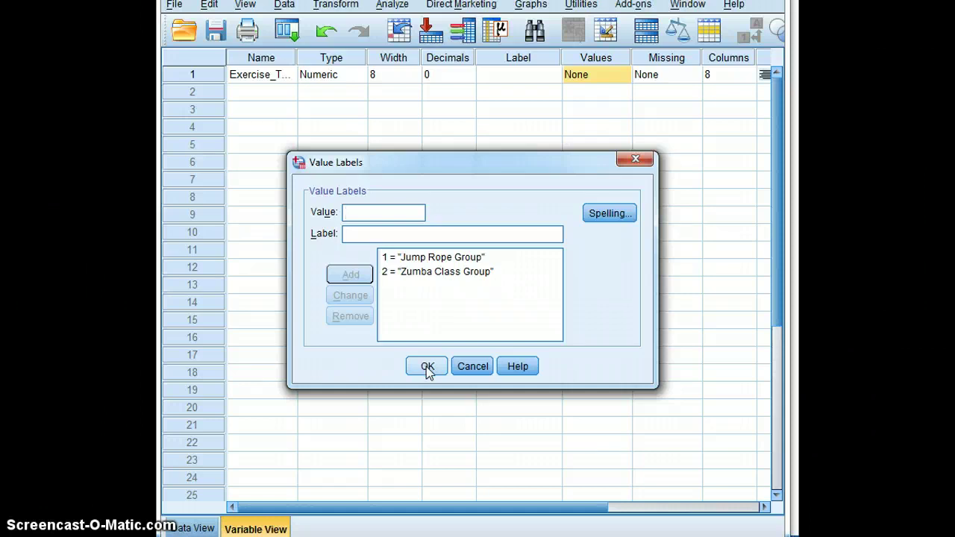
left_click(426, 366)
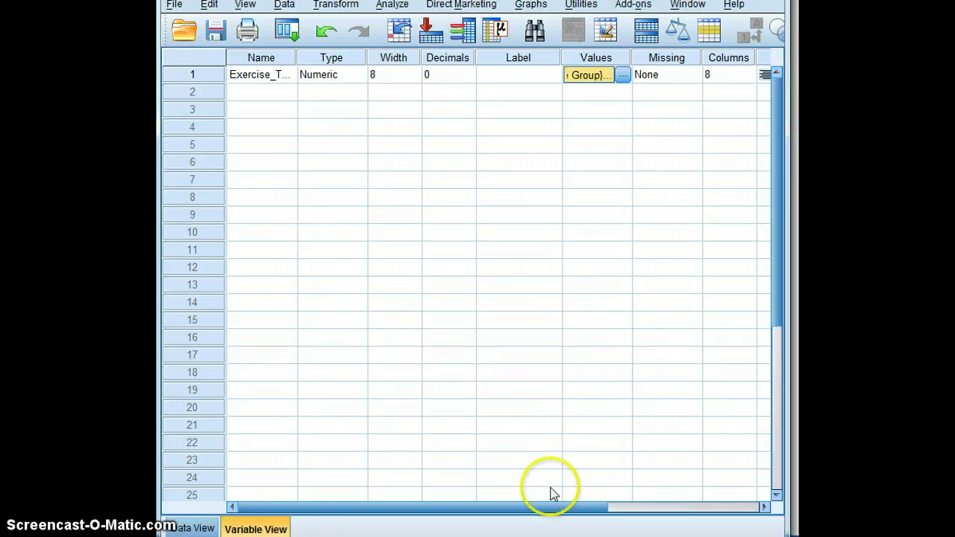
Set Exercise_Type's Measure column to Nominal in row 1
left_click_drag(545, 507, 697, 497)
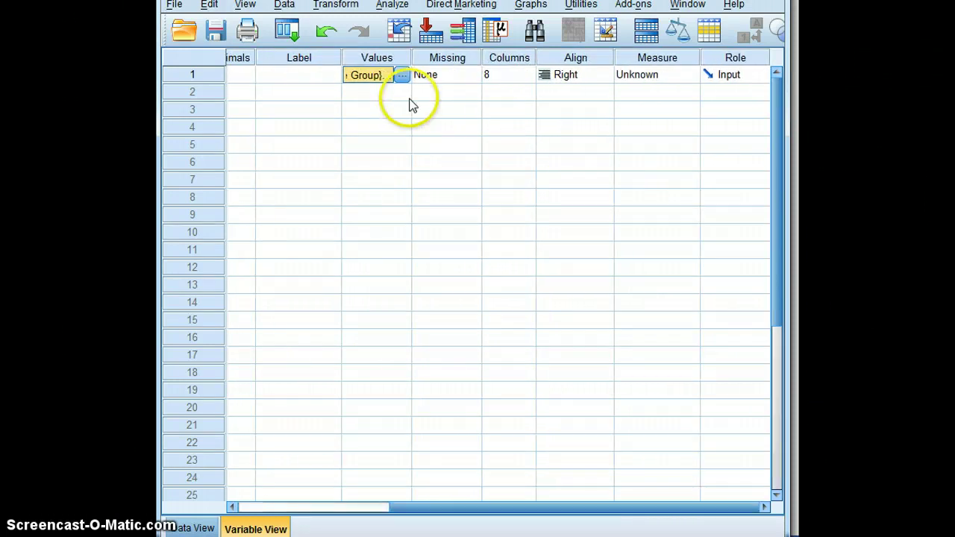
left_click_drag(543, 510, 386, 499)
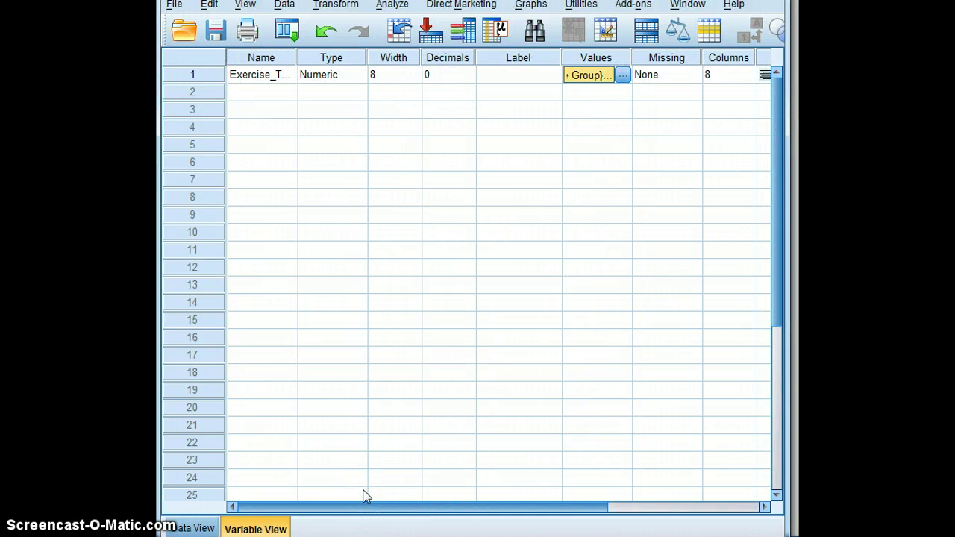
left_click(363, 504)
left_click_drag(365, 507, 646, 507)
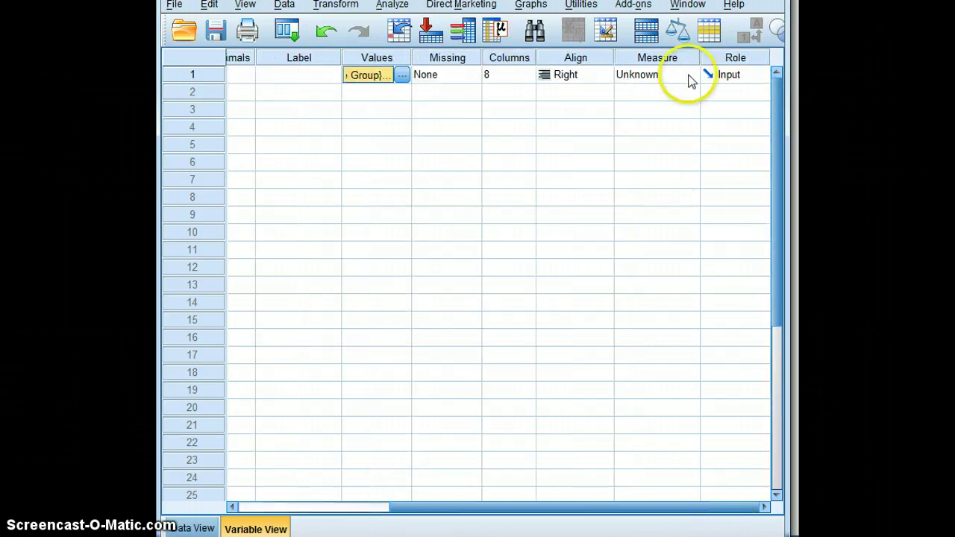
left_click(690, 80)
left_click(671, 124)
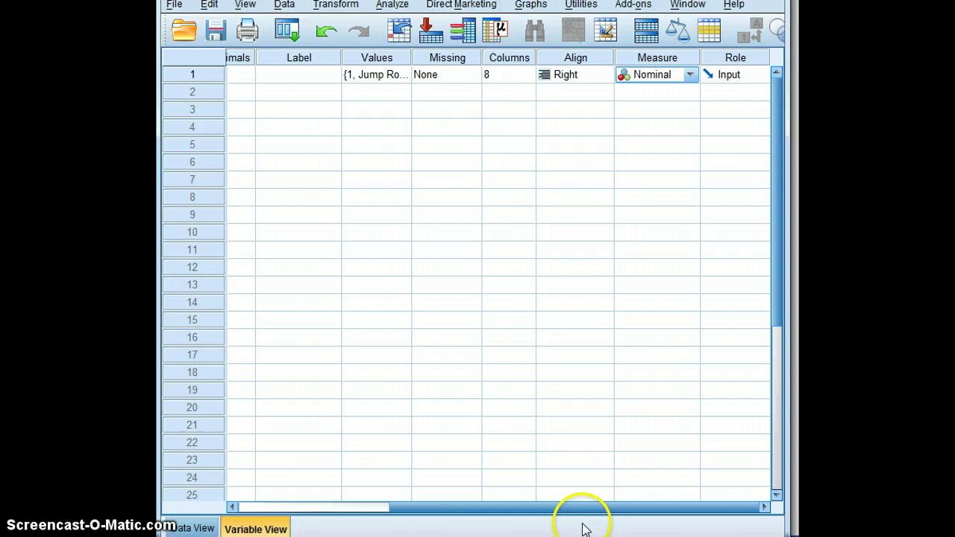
left_click_drag(579, 510, 368, 505)
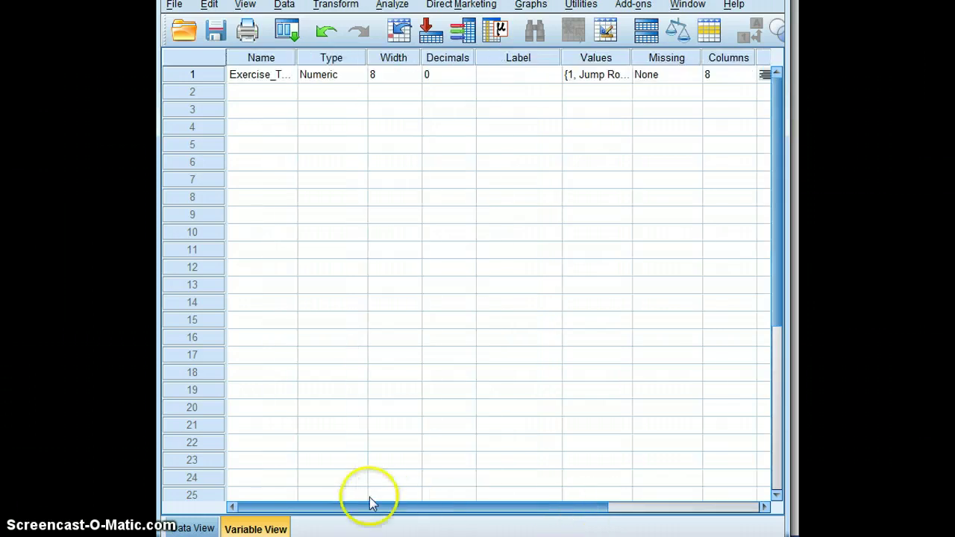
Name row 2 Weight_Loss, replacing the rejected 'Weight Loss' name, keeping default numeric settings
left_click(264, 96)
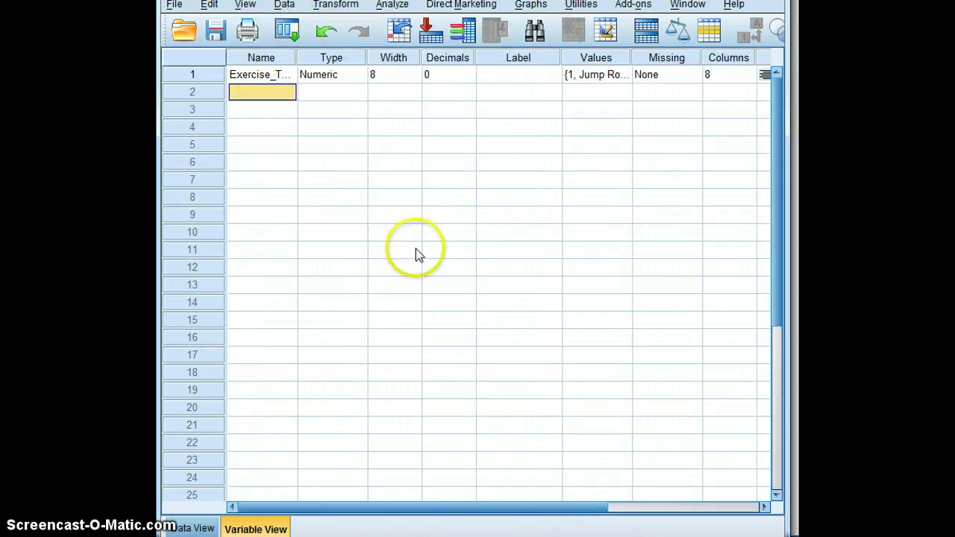
type("Weight L")
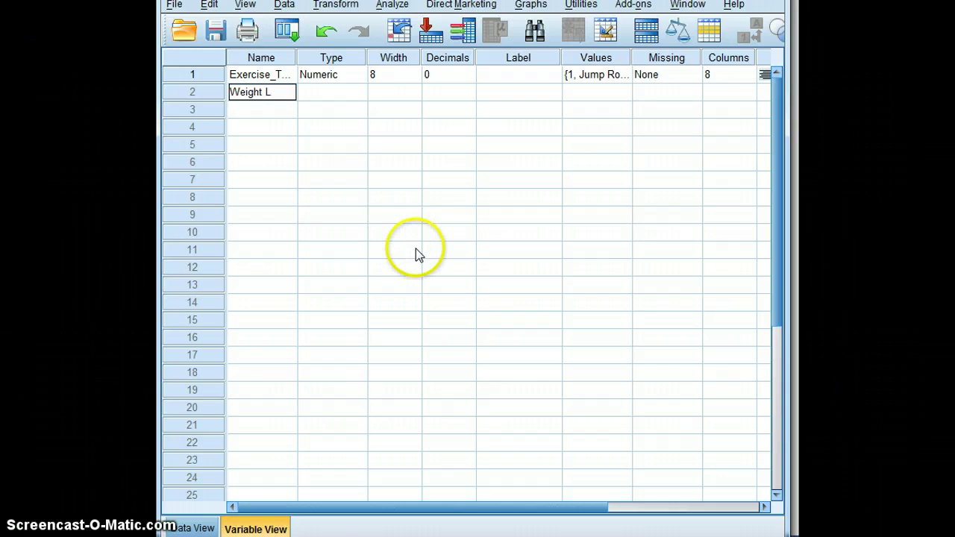
type("oss")
key("Return")
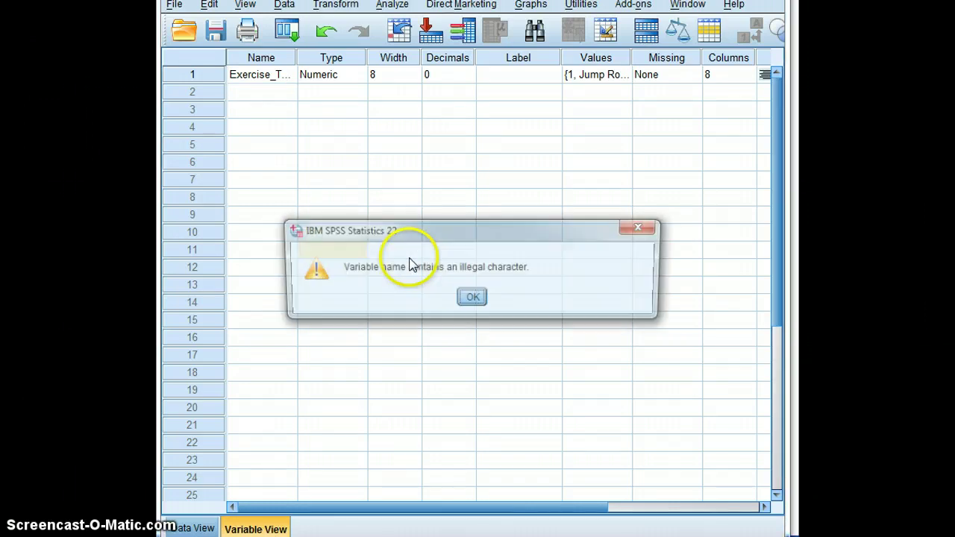
left_click(473, 297)
left_click(253, 91)
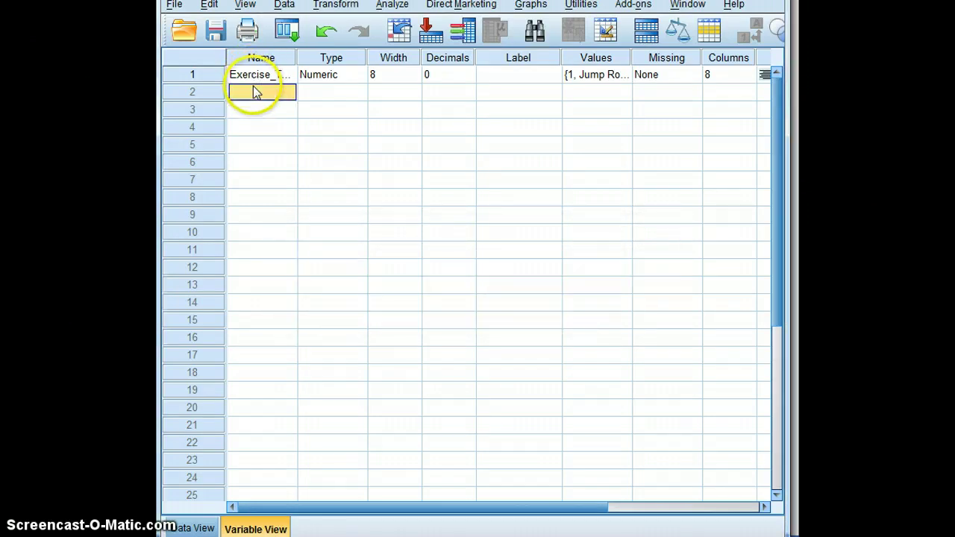
type("Weigh")
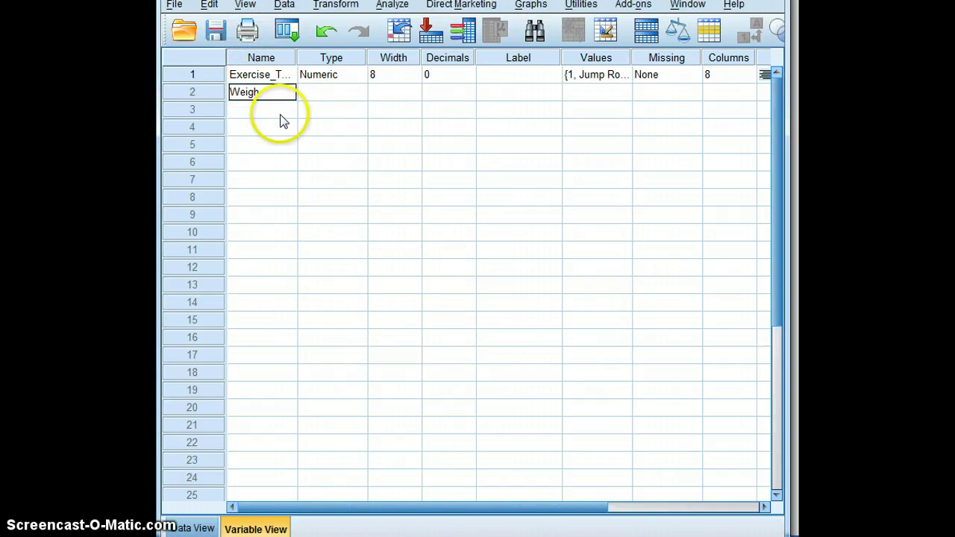
type("t_Loss")
left_click(343, 112)
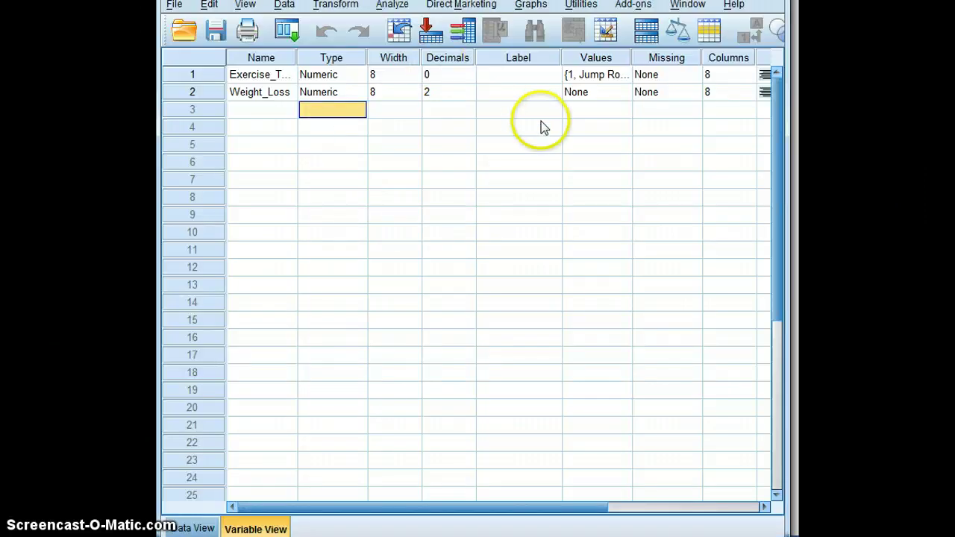
Set Weight_Loss's measurement level to Scale
left_click_drag(526, 507, 725, 507)
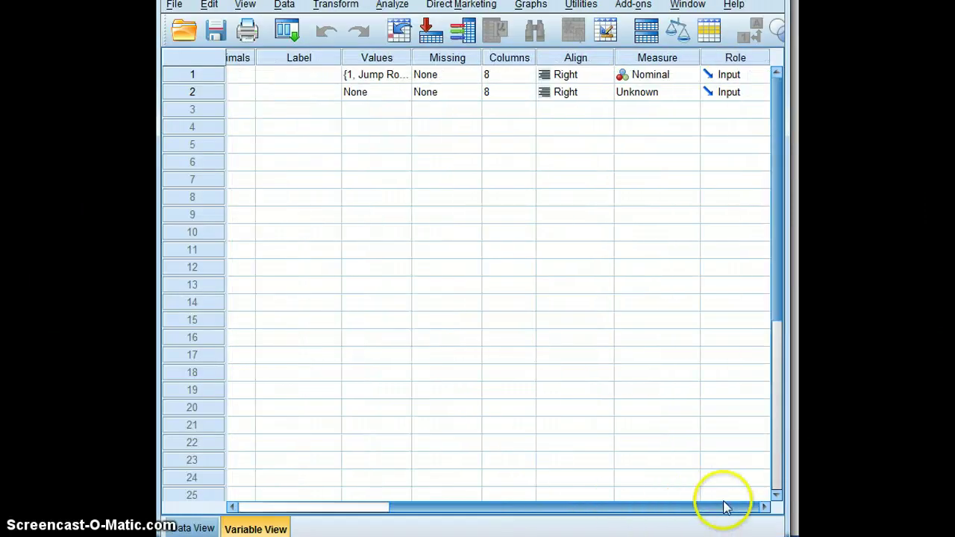
left_click(689, 93)
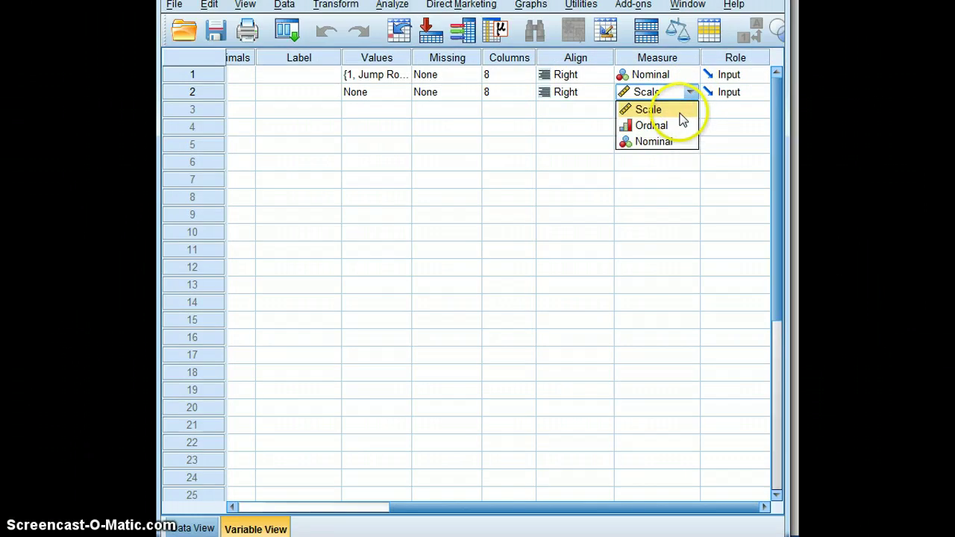
left_click(684, 112)
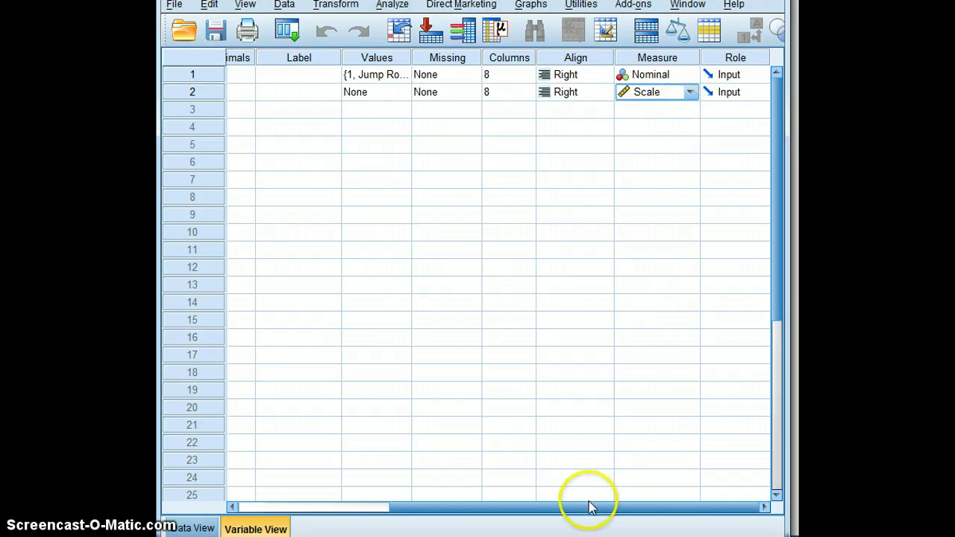
left_click_drag(588, 500, 324, 511)
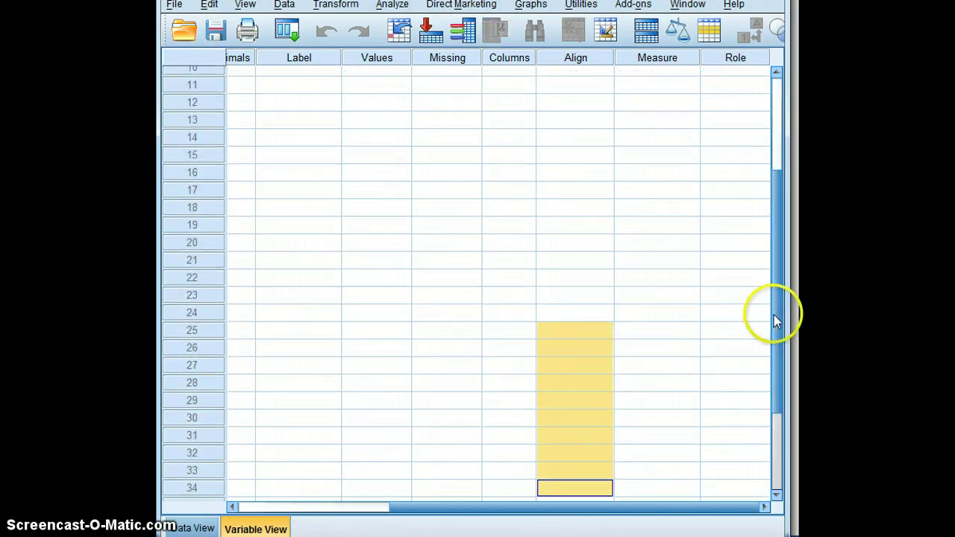
left_click_drag(773, 315, 774, 217)
left_click_drag(526, 505, 287, 507)
Widen the Exercise_Type column in Data View and bring up the Word data table
left_click(192, 528)
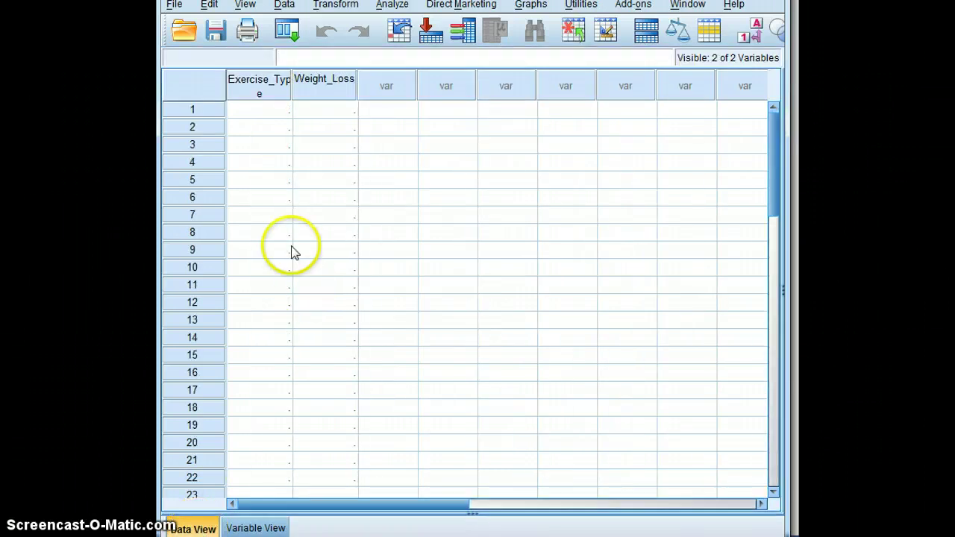
left_click_drag(293, 82, 306, 82)
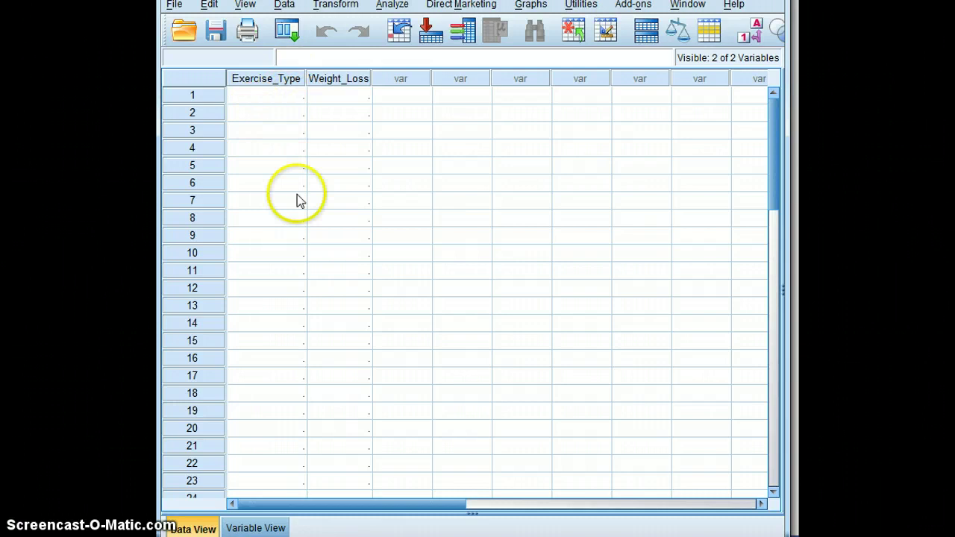
left_click(354, 93)
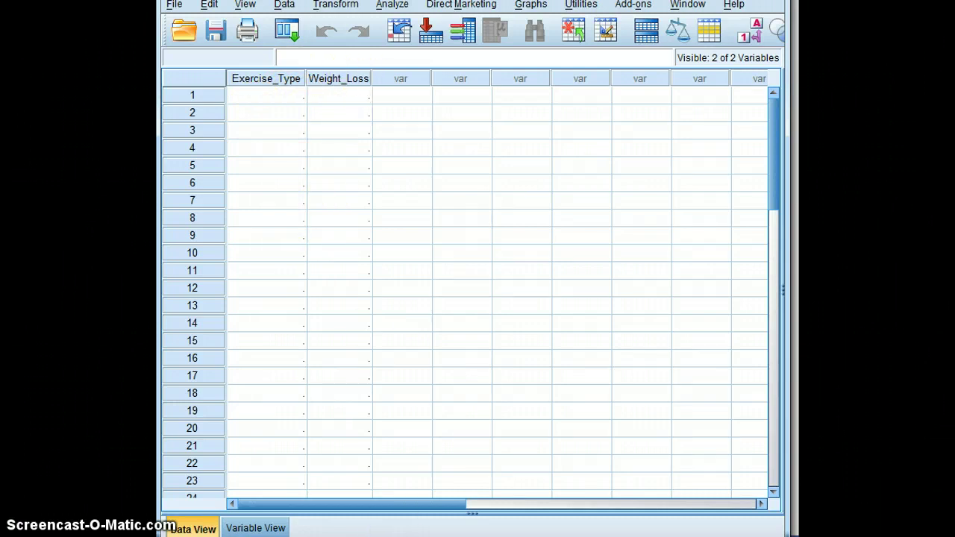
key("alt+Tab")
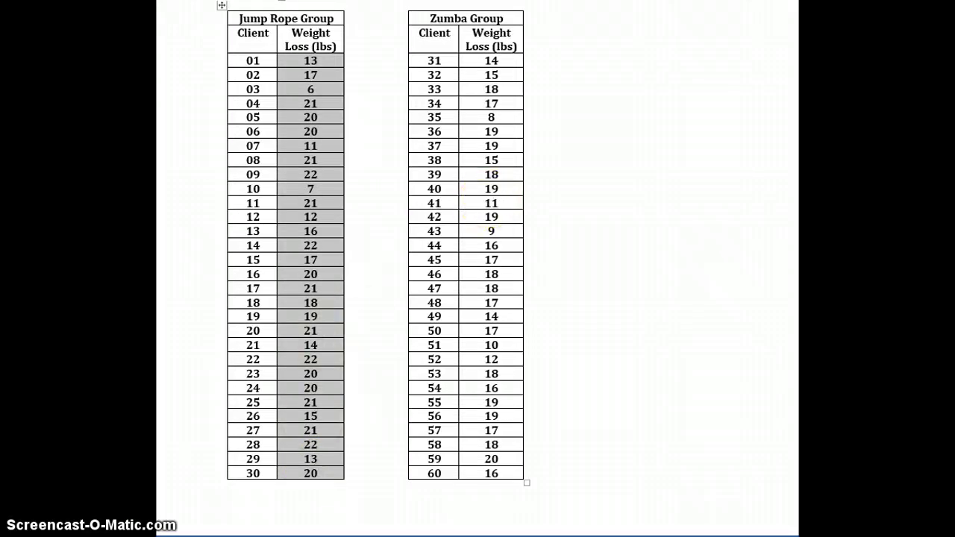
Review the Word document's title and problem, then return to the SPSS data grid
scroll(477, 298, "up", 10)
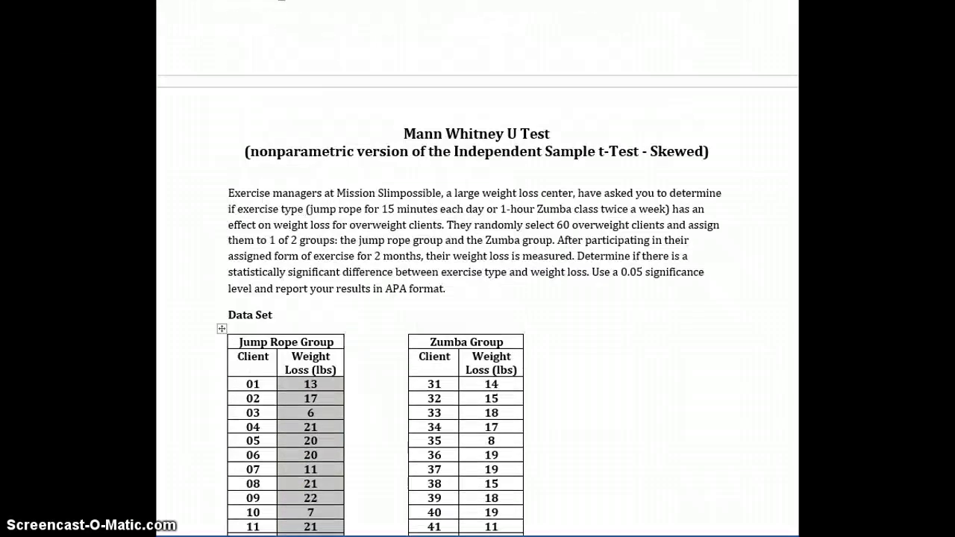
scroll(478, 299, "down", 6)
scroll(478, 298, "up", 5)
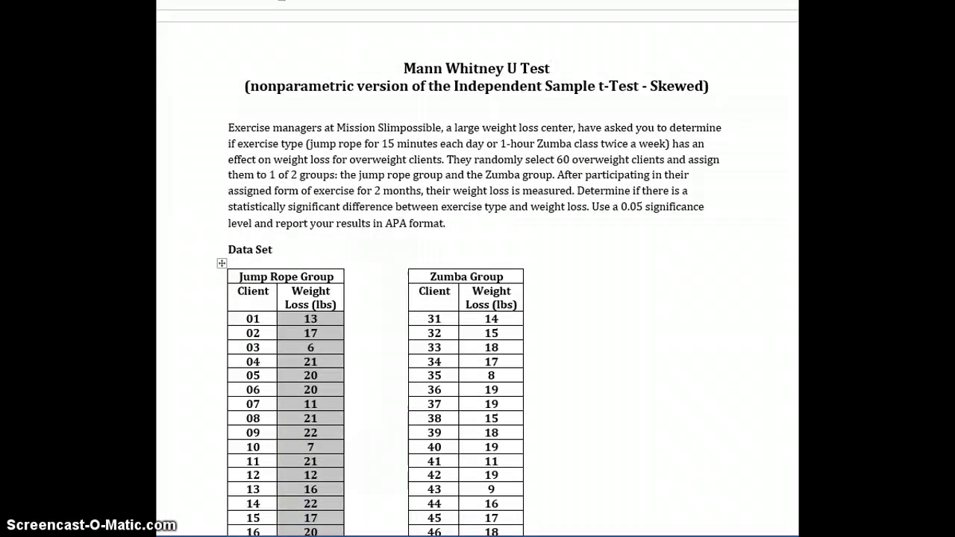
scroll(659, 377, "down", 3)
key("alt+Tab")
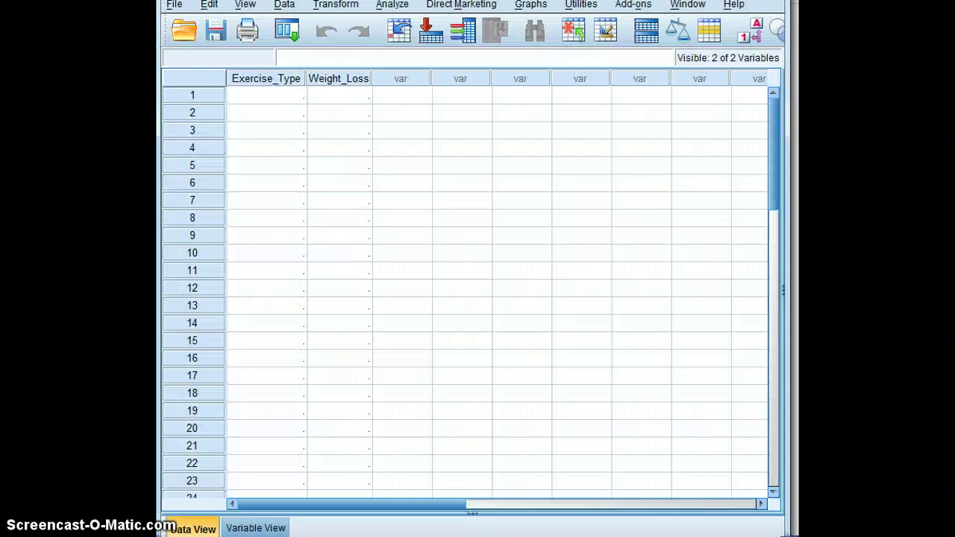
Paste the weight-loss values into Weight_Loss and reduce its decimals to 0
left_click(327, 96)
key("ctrl+v")
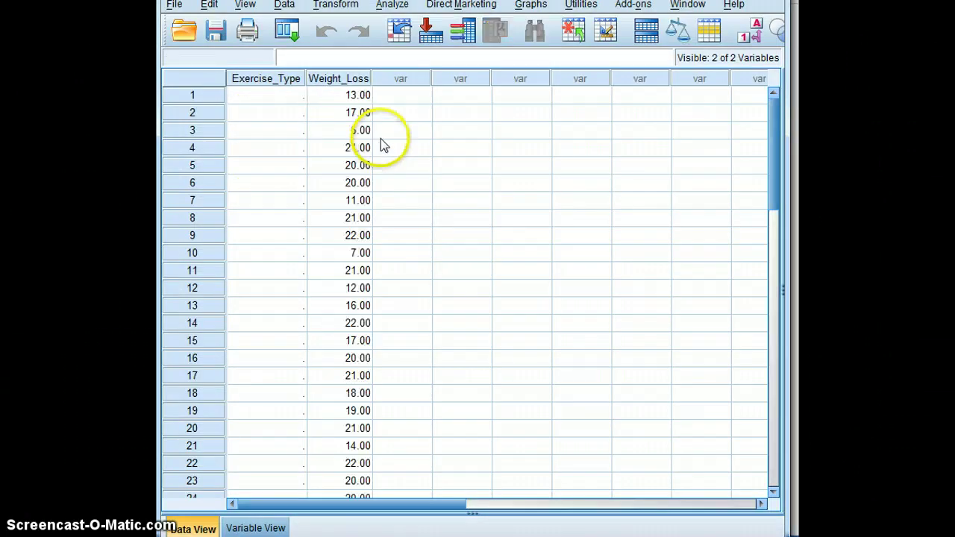
left_click(256, 528)
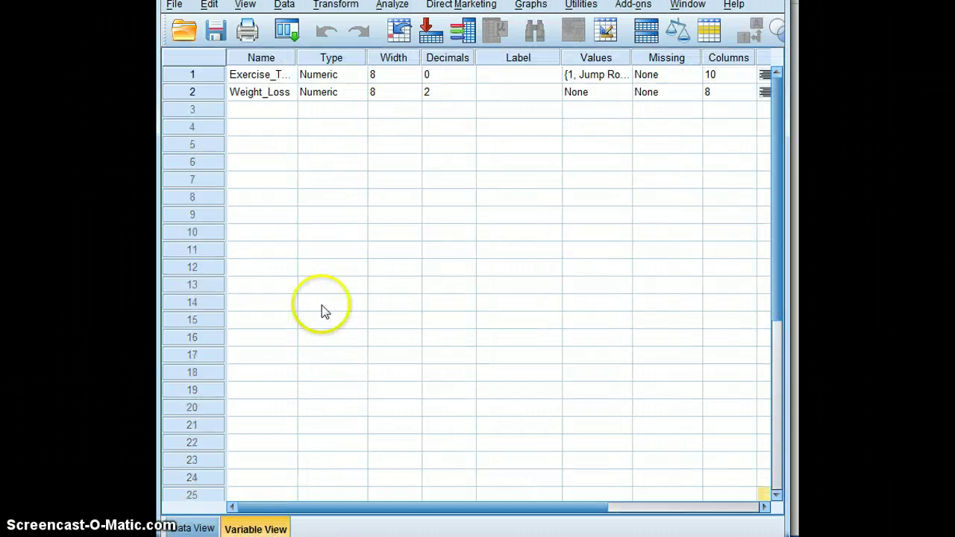
left_click(454, 92)
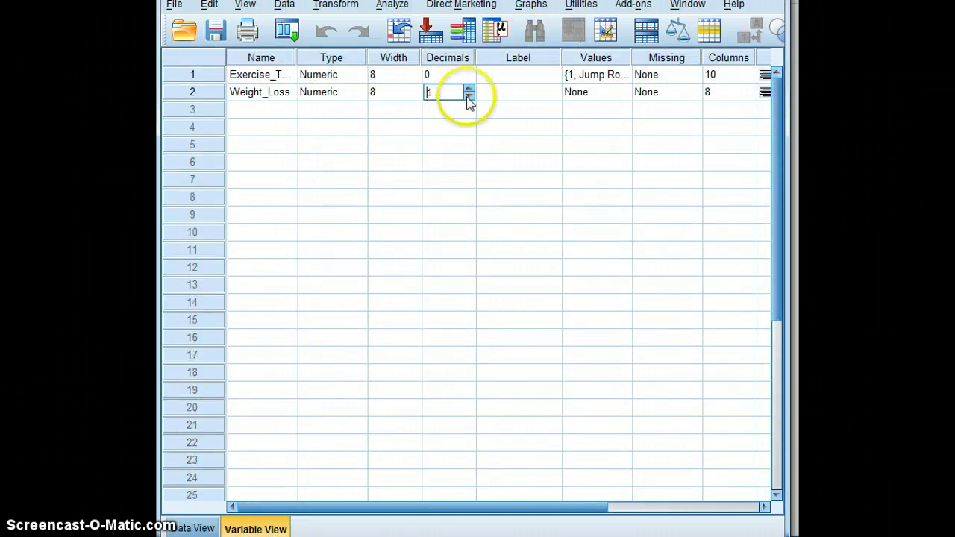
left_click(468, 97)
left_click(192, 528)
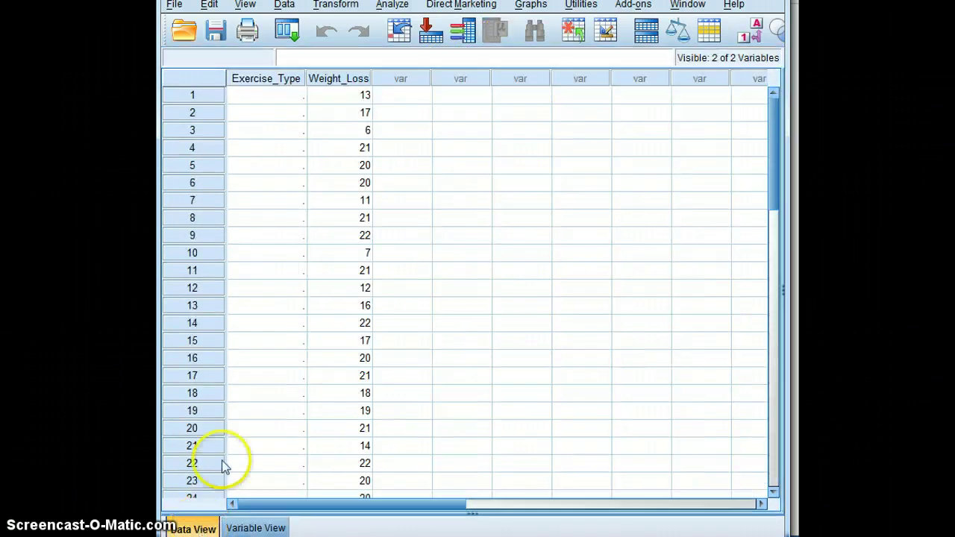
Recheck Exercise_Type's value labels for the two group codes
left_click(278, 96)
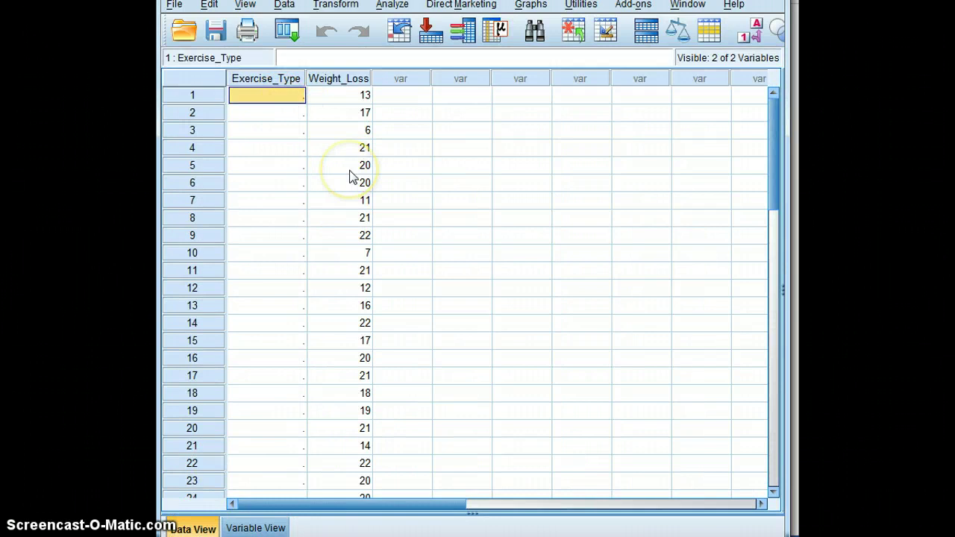
left_click(342, 460)
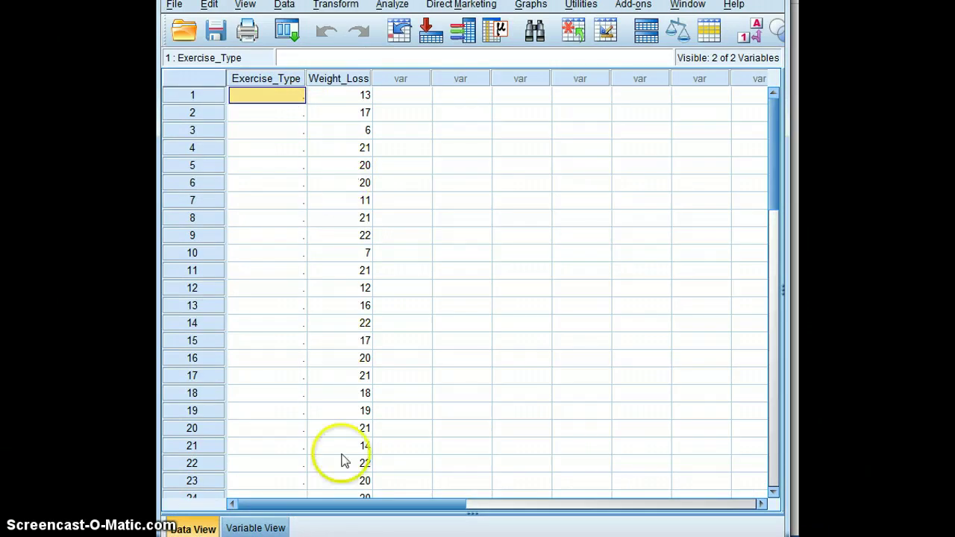
left_click(256, 528)
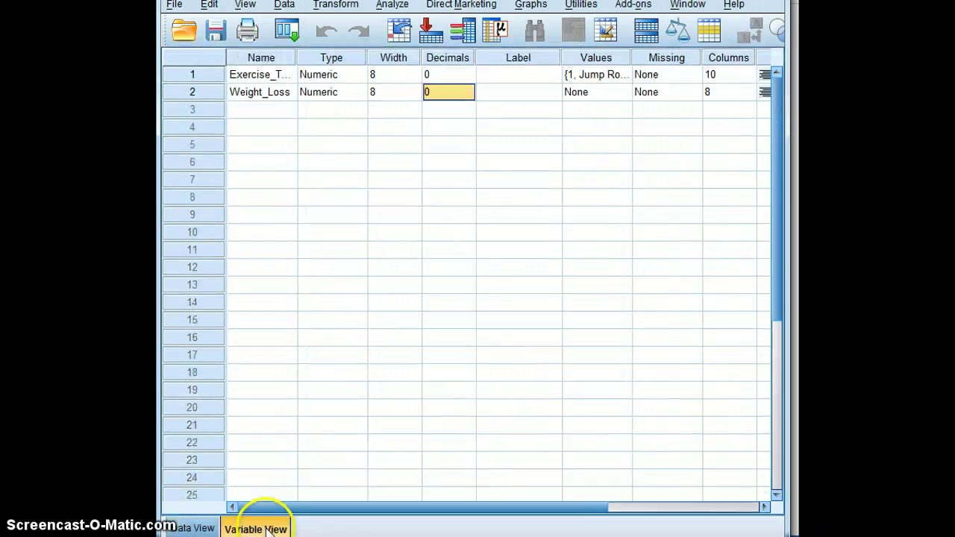
left_click(601, 78)
left_click(624, 75)
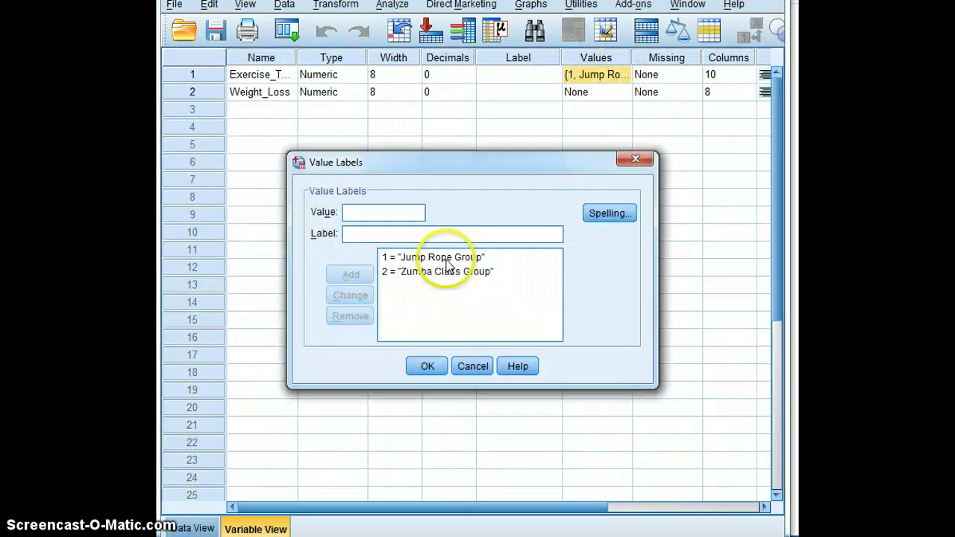
left_click(426, 367)
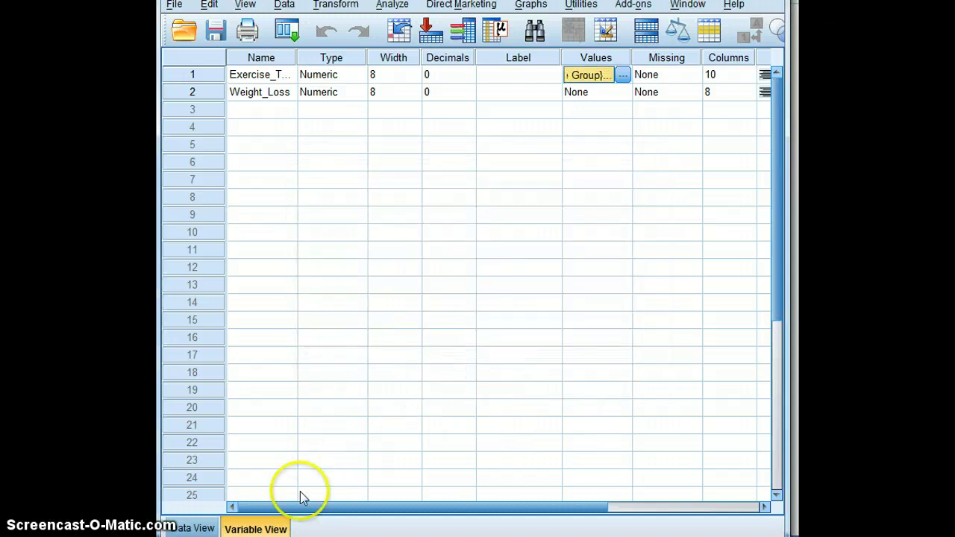
Enter code 1 in Exercise_Type for rows 1 through 30 in Data View
left_click(193, 528)
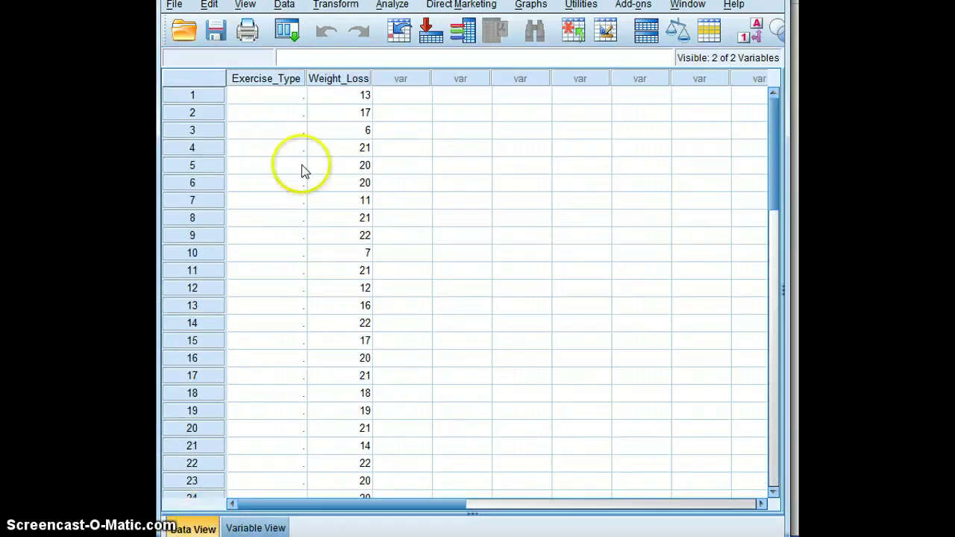
left_click(282, 95)
type("1")
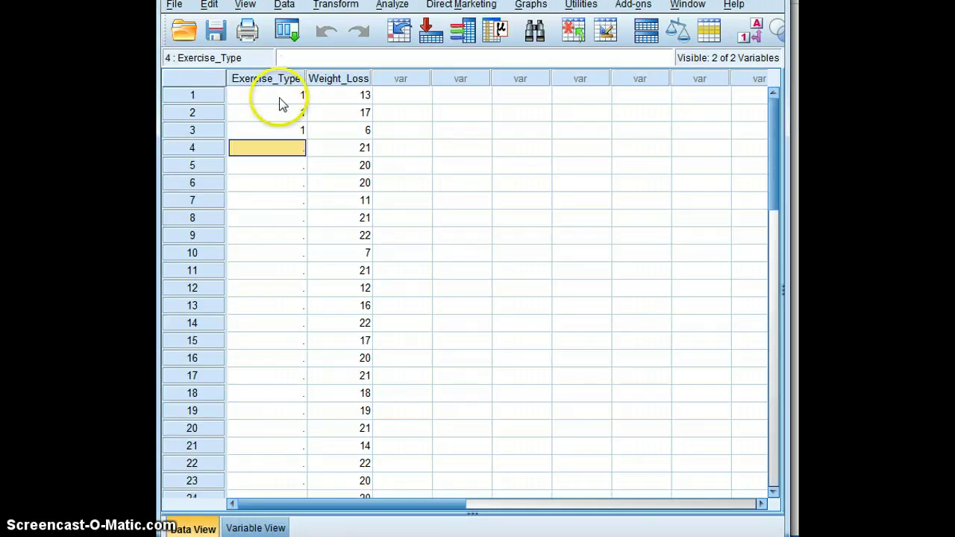
type(" 1 1 1 1 1 1 1 1 1 1 1 1 1 1 ")
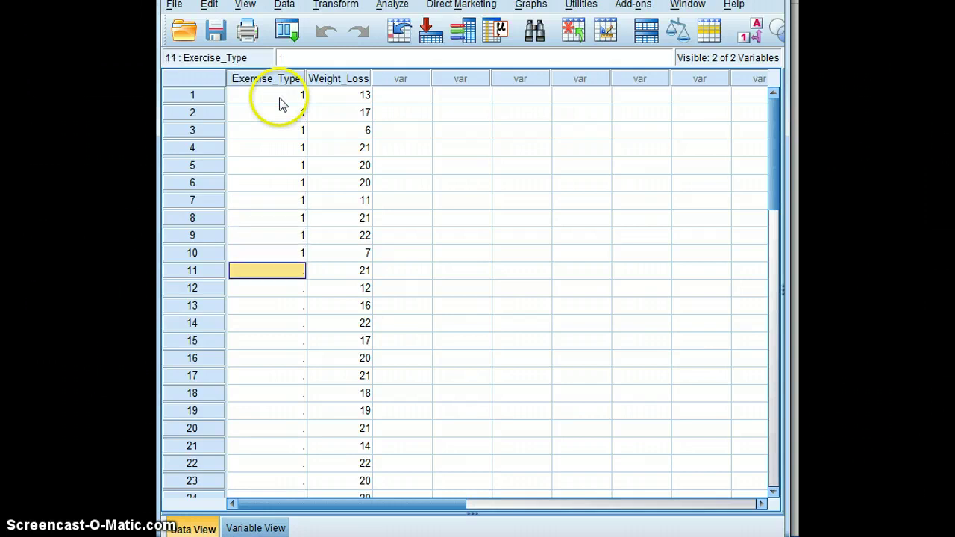
type("1 1 1 1 1 1 1 1")
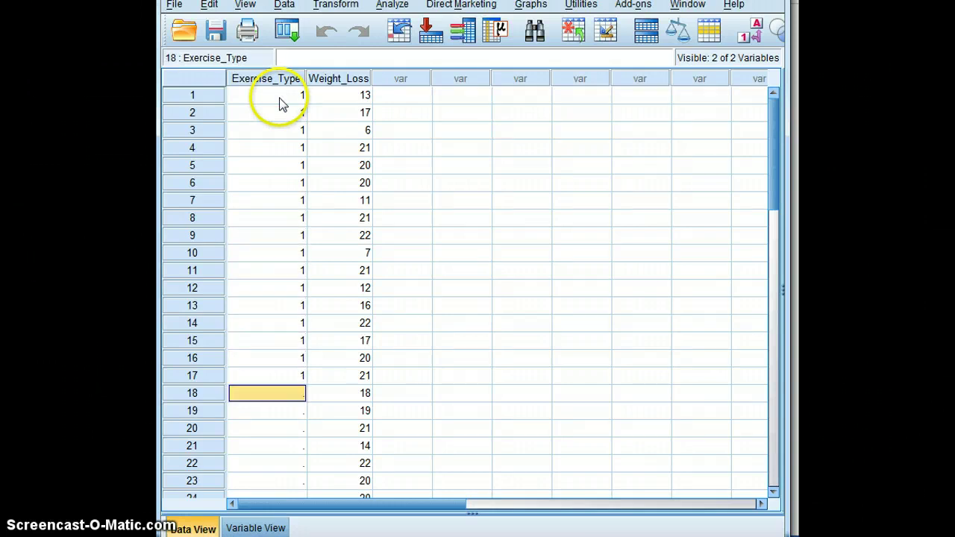
type(" 1 1 1 1 1 1 ")
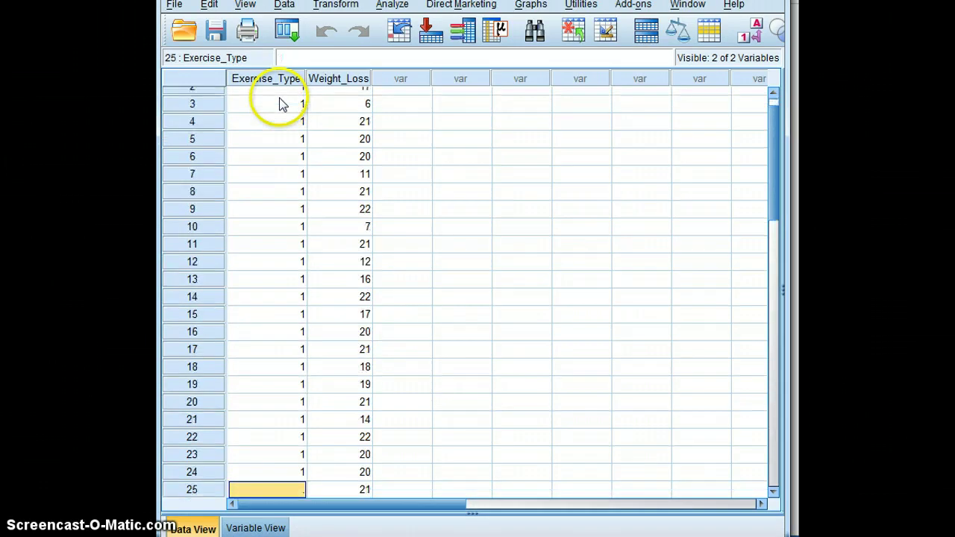
type("1")
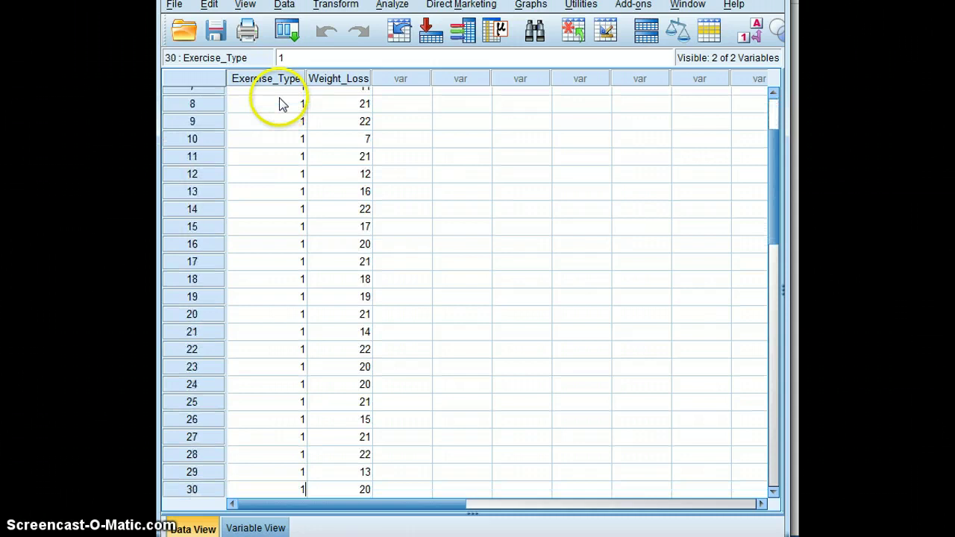
key("Return")
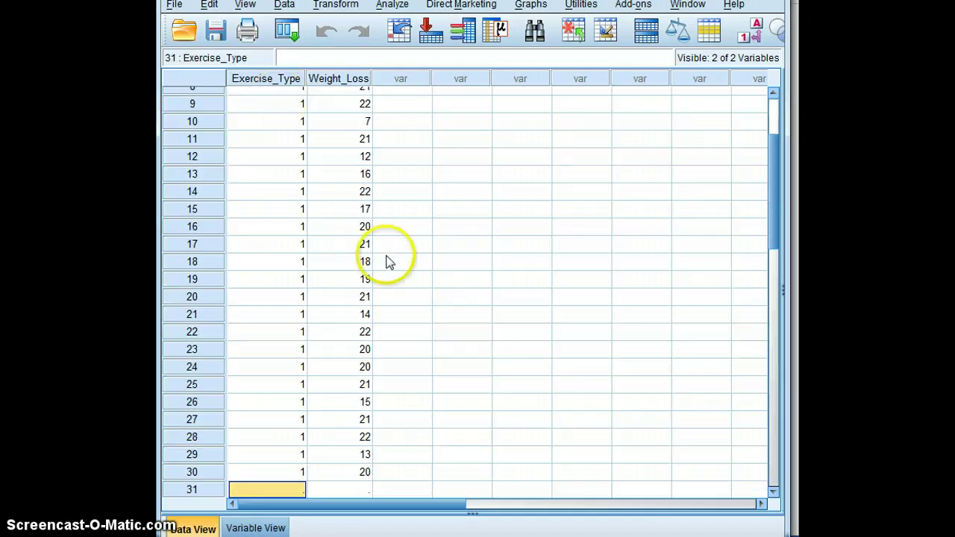
left_click(427, 533)
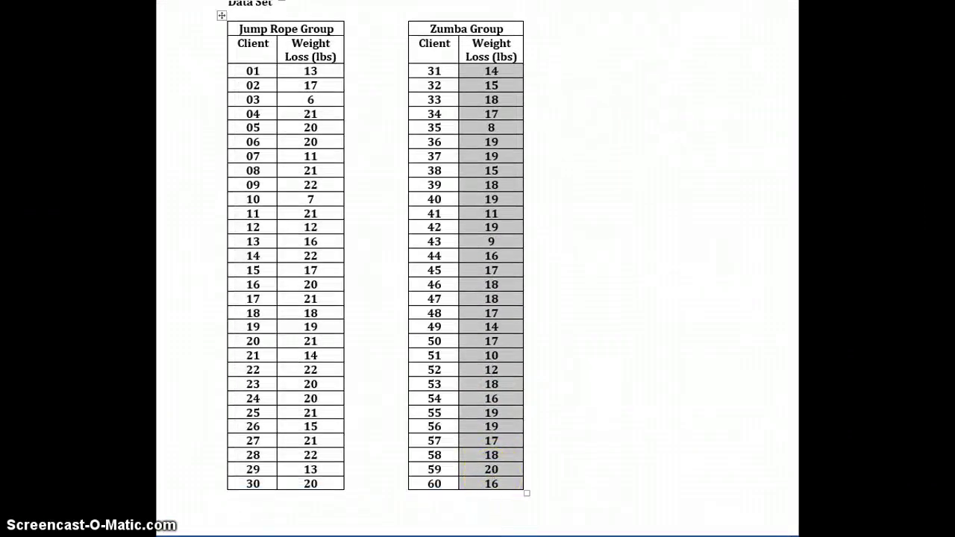
Paste the Zumba Group weight-loss values into Weight_Loss starting at row 31
key("alt+Tab")
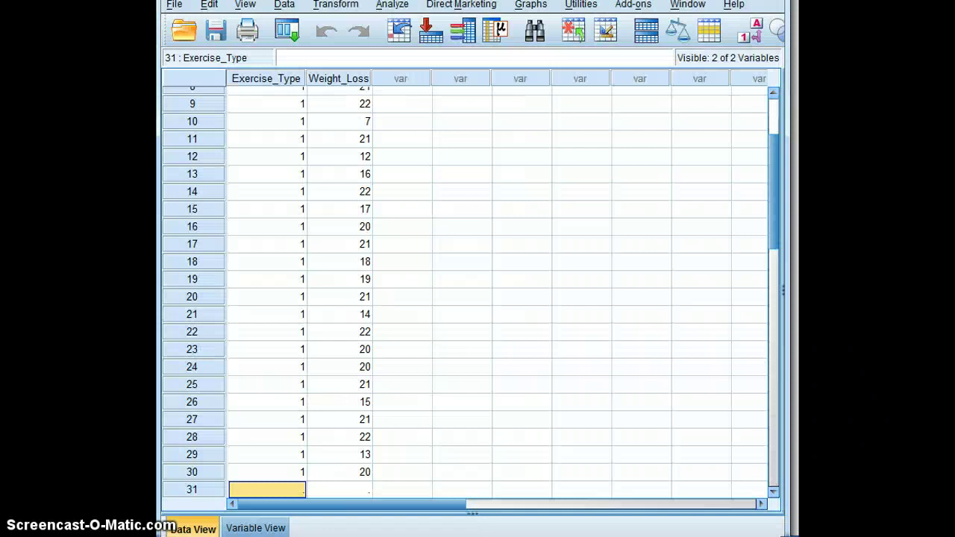
left_click(356, 489)
key("ctrl+v")
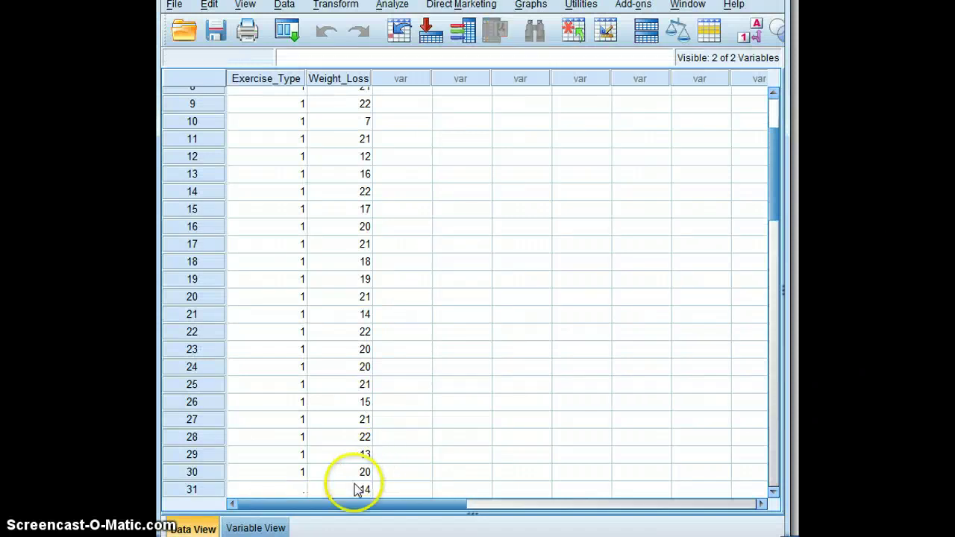
left_click_drag(775, 166, 775, 254)
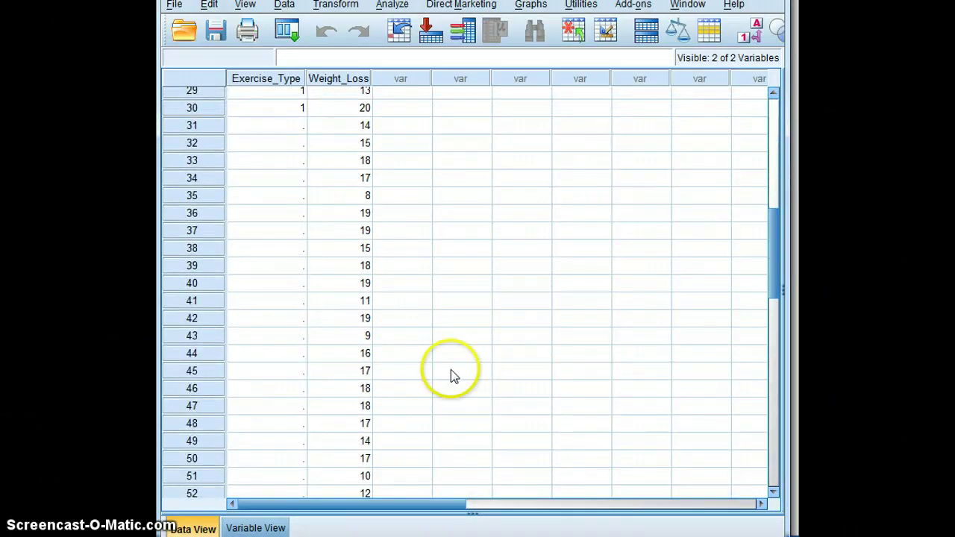
Recheck Exercise_Type's labels 1 = Jump Rope, 2 = Zumba in Variable View
left_click(243, 530)
left_click(622, 78)
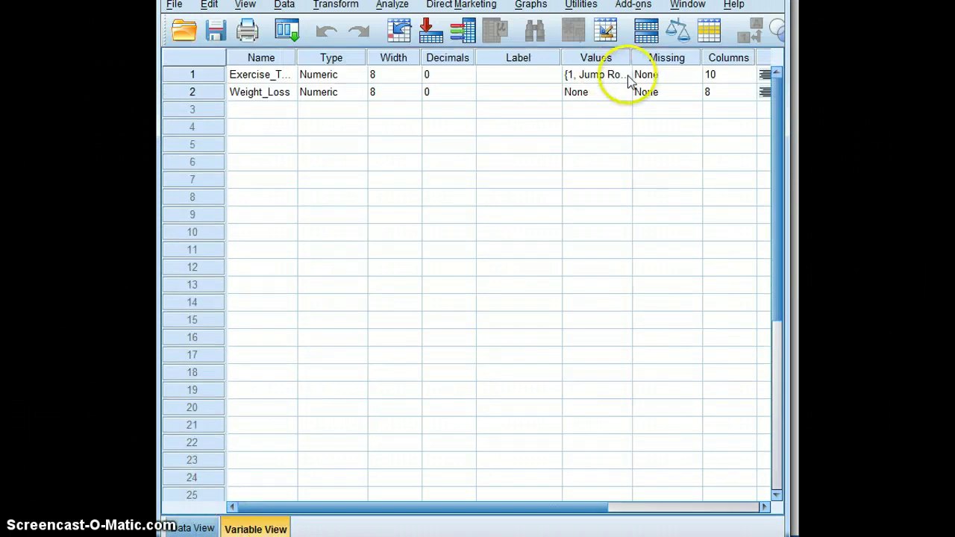
left_click(627, 76)
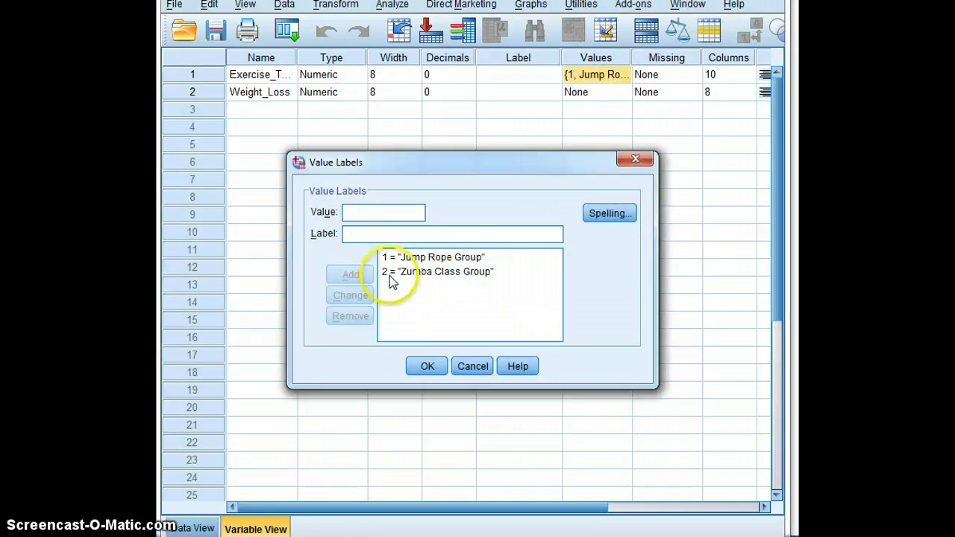
left_click(427, 366)
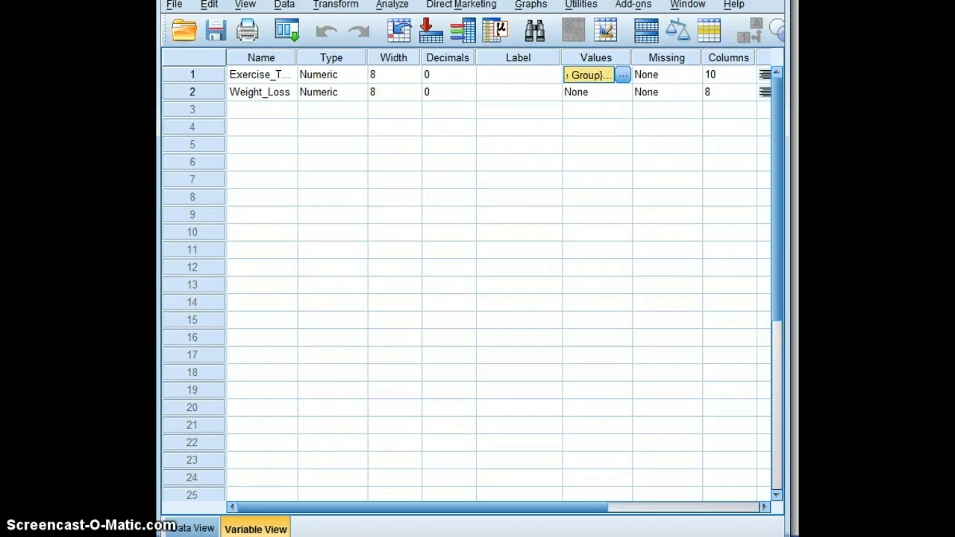
In Data View, enter Exercise_Type code 2 for the cases starting at row 31
left_click(213, 528)
left_click(273, 129)
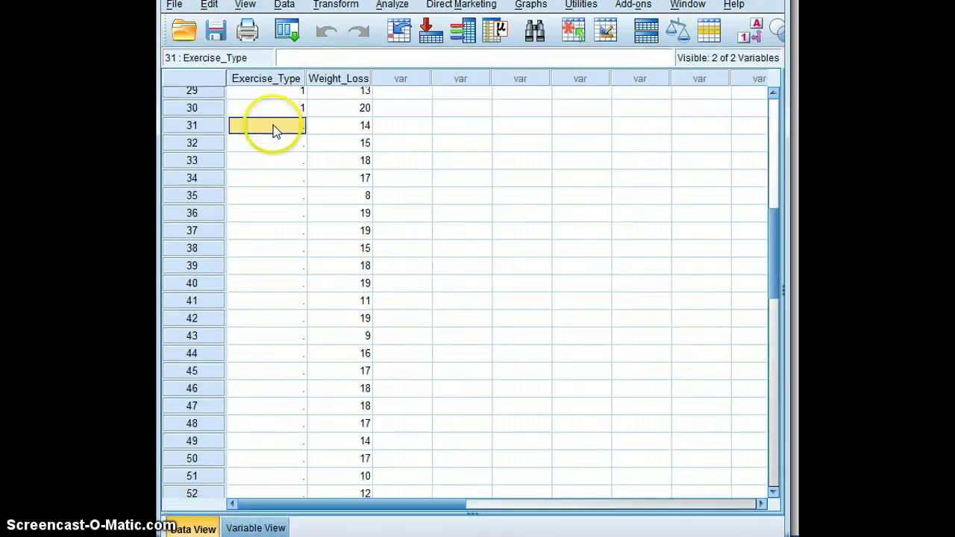
type("22")
key("Return")
type("2")
key("Return")
type("2")
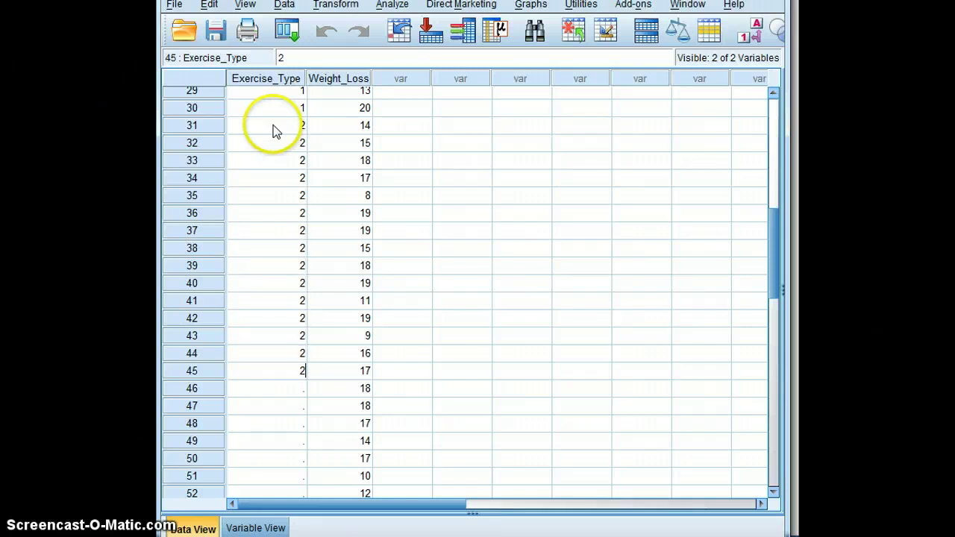
key("Return")
key("2")
key("Return")
key("2")
key("Return")
Fill the skipped row 52 and remaining rows through 60 with code 2, then return to the top
key("2")
key("Return")
key("2")
key("Return")
key("2")
key("Return")
key("2")
key("Return")
key("Return")
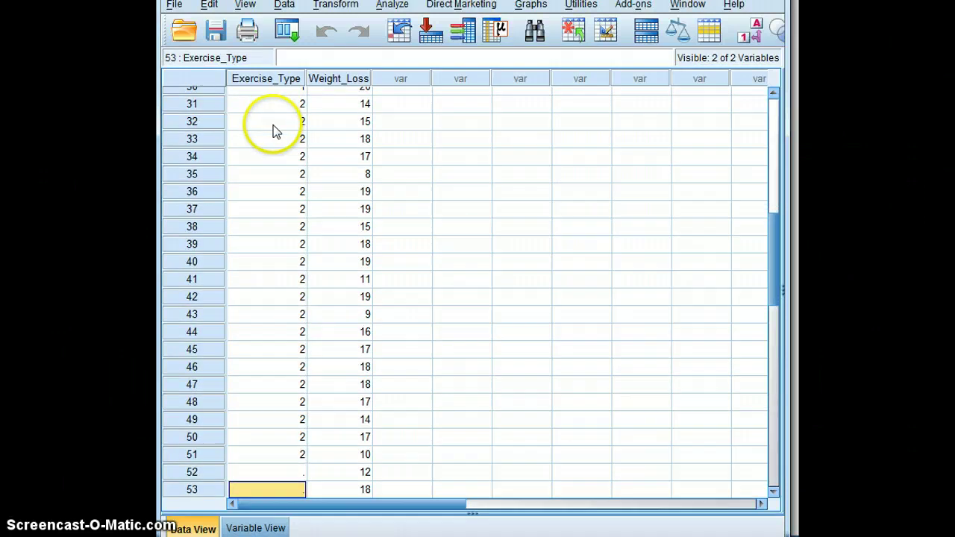
key("Up")
key("2")
key("Return")
key("2")
key("Return")
key("2")
key("Return")
key("2")
key("Return")
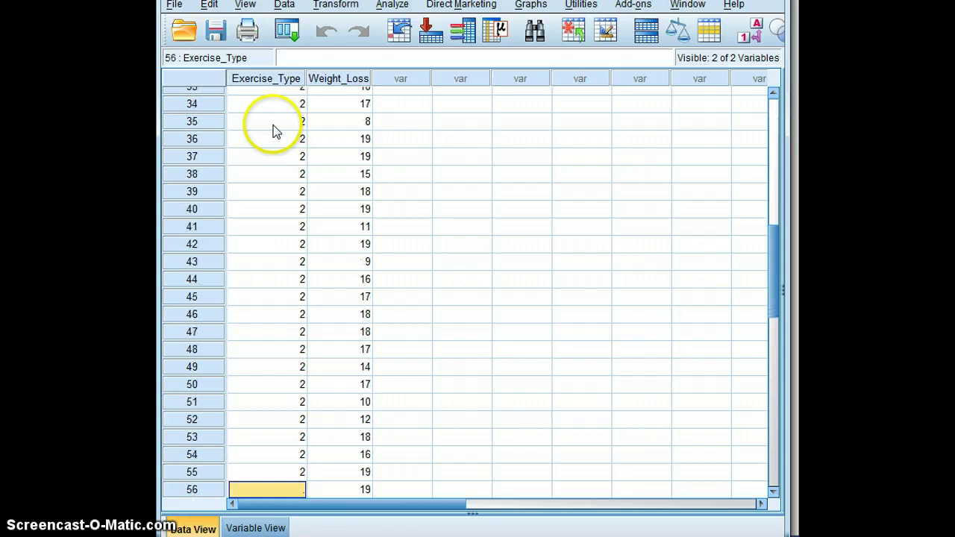
type("2")
key("Return")
type("2")
key("Return")
type("2")
key("Return")
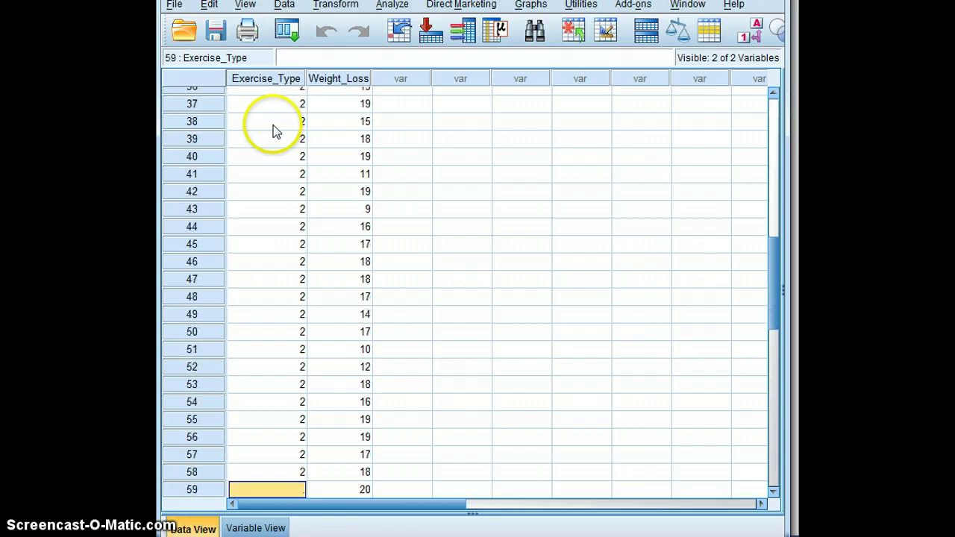
type("2")
key("Return")
type("2")
key("Return")
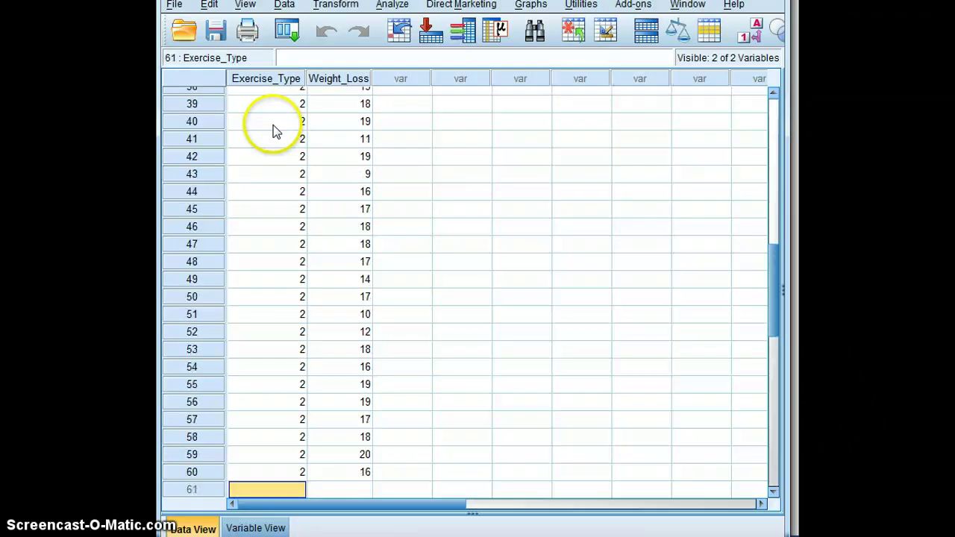
left_click_drag(774, 295, 780, 107)
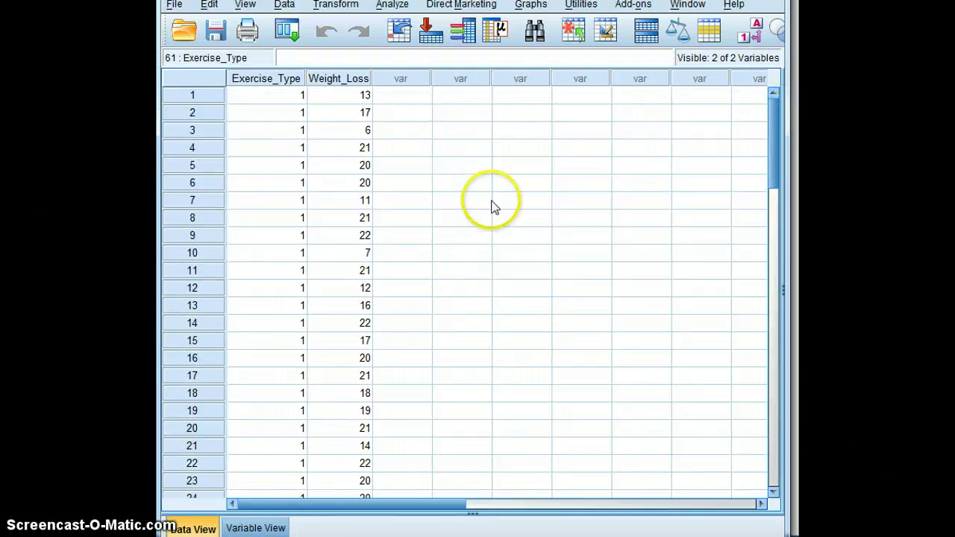